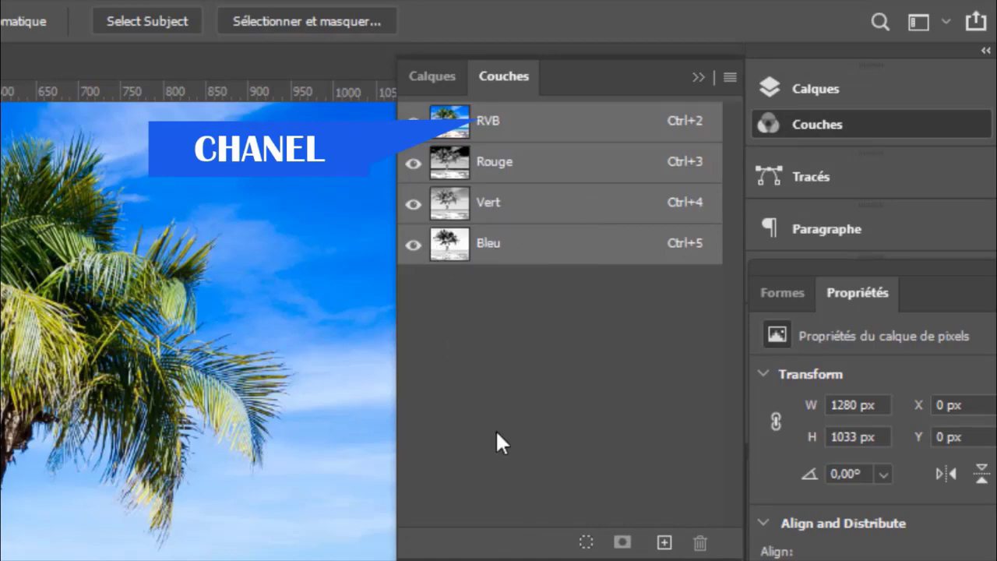
Step: Isolate the Bleu channel, where the palm trees contrast most strongly with the sky, for close work at 100%
click(575, 257)
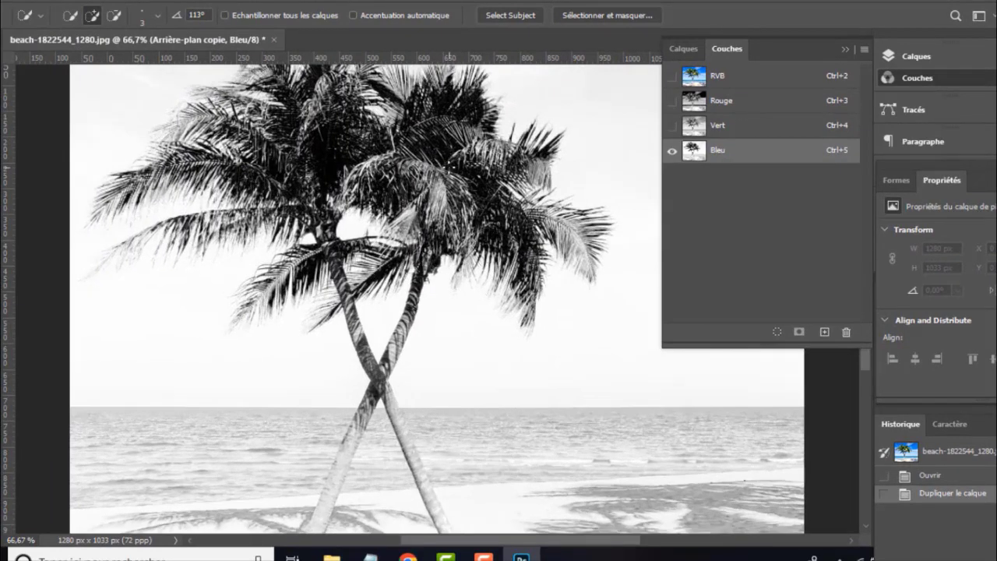
key(ctrl+1)
drag(402, 173, 480, 330)
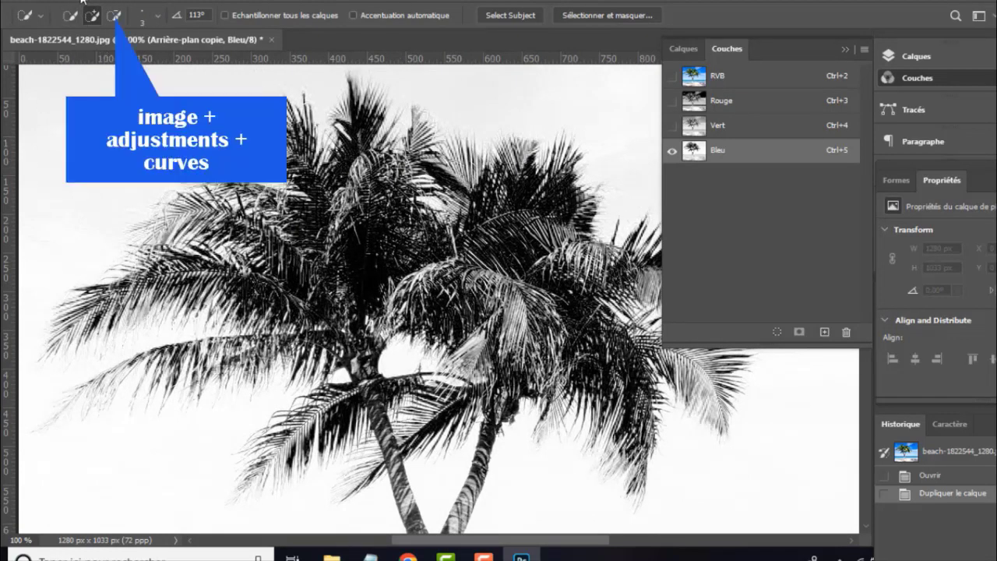
Step: Start a Curves adjustment on the blue channel and raise the black point to an input of 180
click(82, 0)
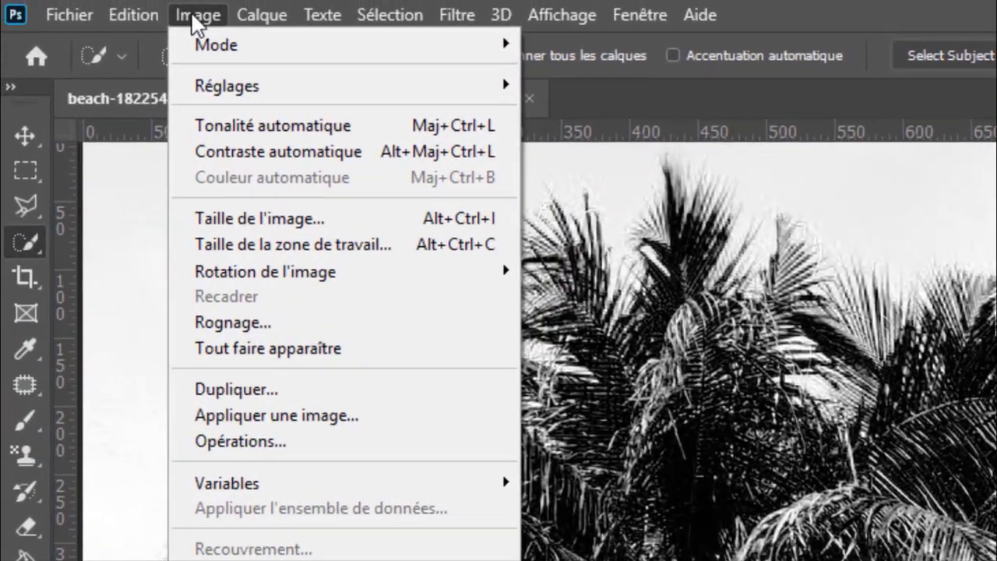
mouse_move(175, 37)
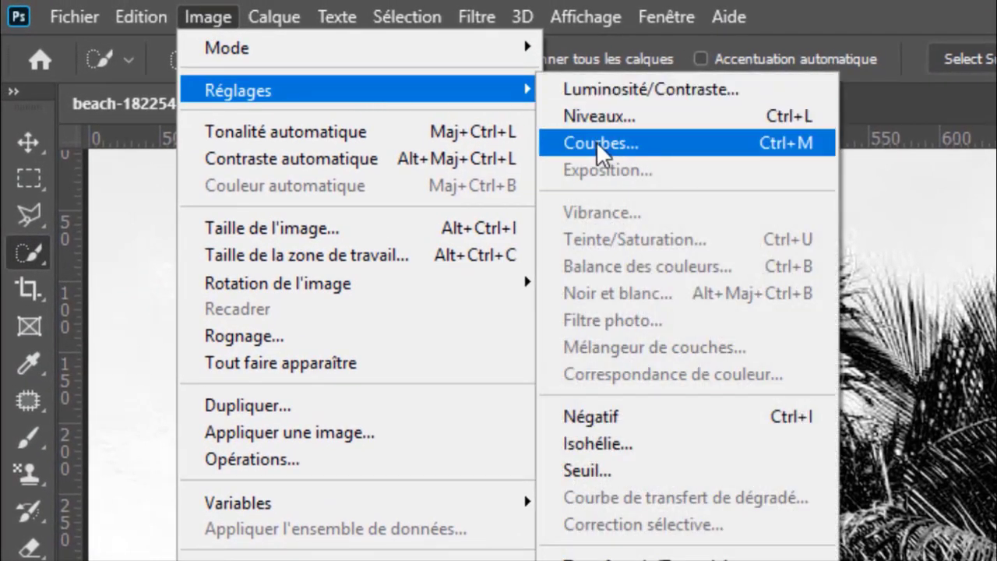
click(637, 143)
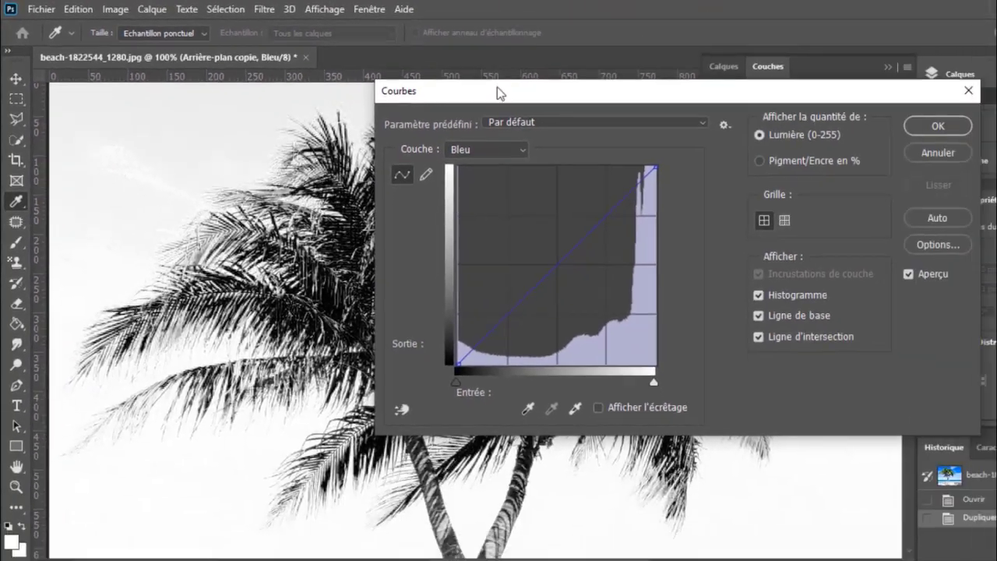
drag(466, 86, 528, 95)
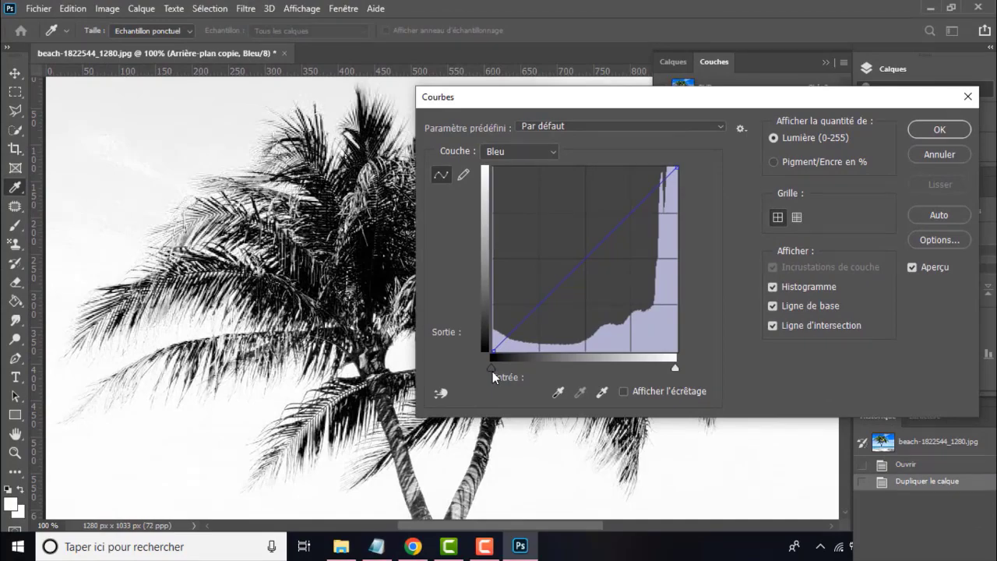
drag(493, 371, 612, 370)
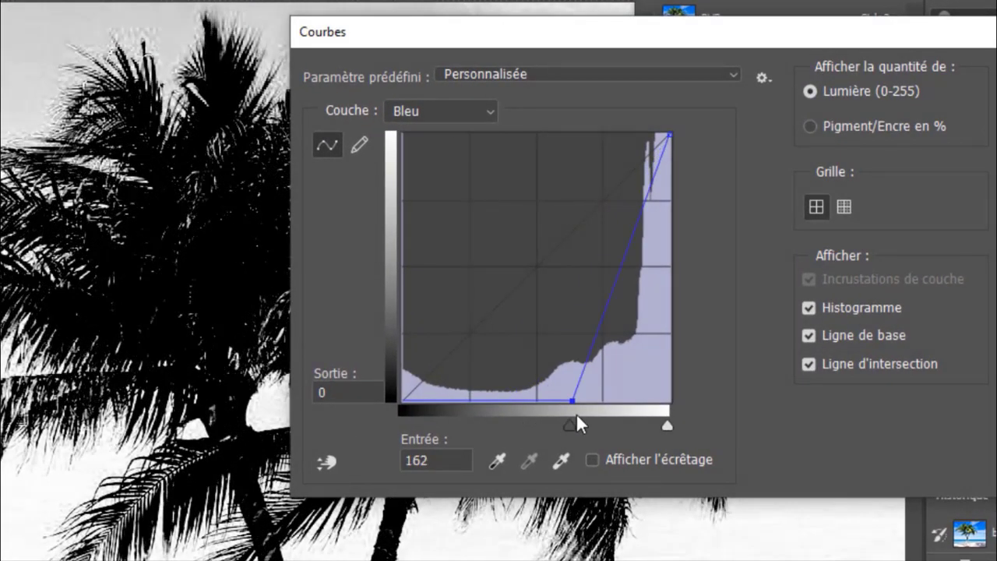
mouse_move(578, 415)
mouse_down()
mouse_move(610, 417)
mouse_move(475, 386)
mouse_move(603, 403)
mouse_move(577, 401)
mouse_move(590, 399)
mouse_up()
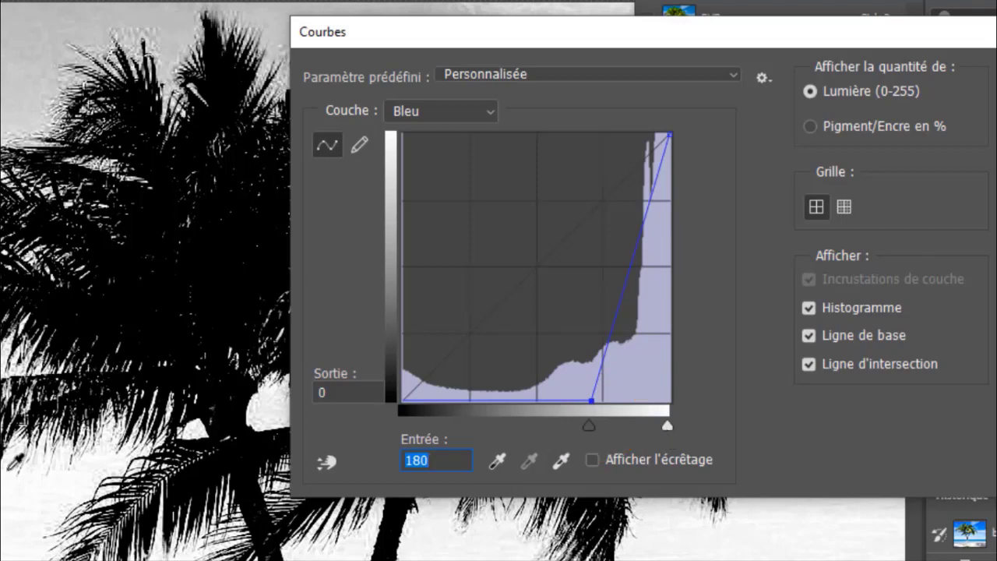
Step: Lower the white point of the blue channel's curve to an input of 215 and apply the Curves adjustment
drag(668, 427, 628, 432)
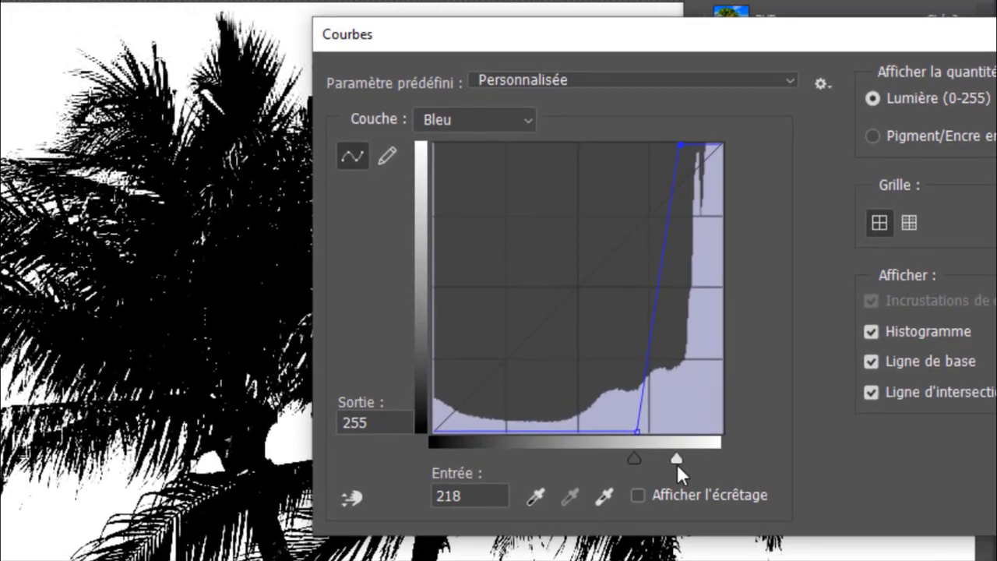
drag(677, 464, 674, 464)
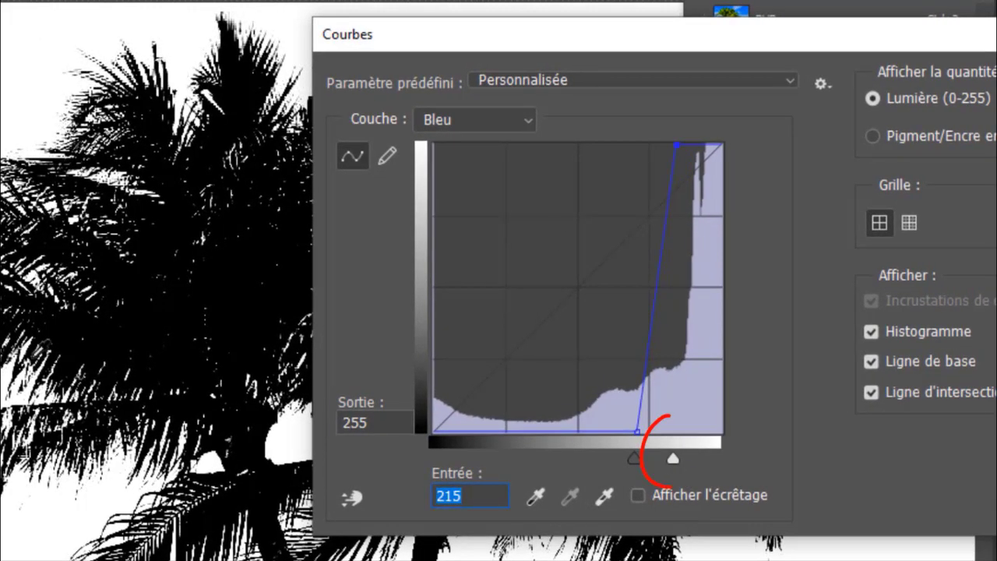
mouse_move(510, 53)
mouse_down()
mouse_move(996, 112)
mouse_move(623, 40)
mouse_move(350, 63)
mouse_move(352, 94)
mouse_up()
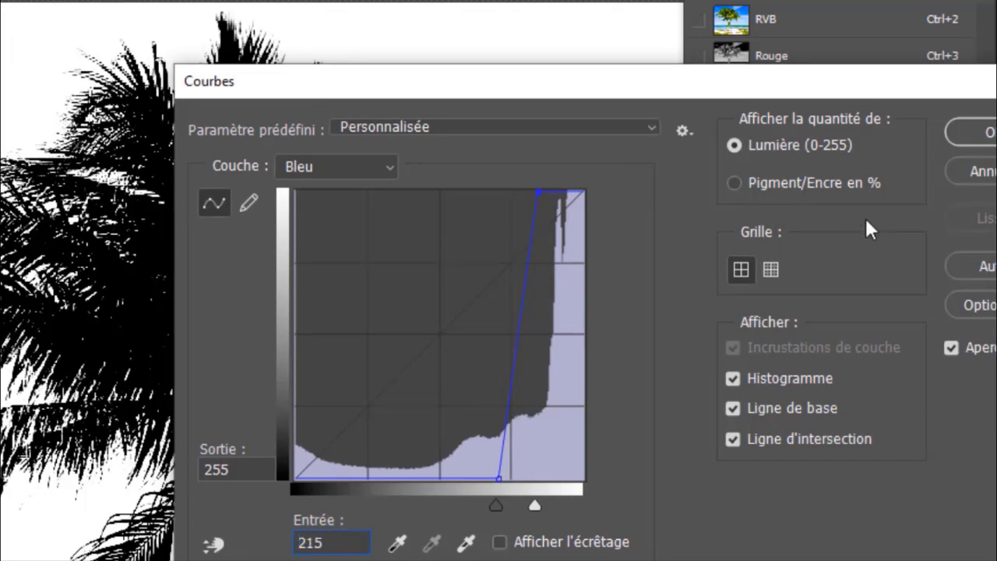
click(984, 134)
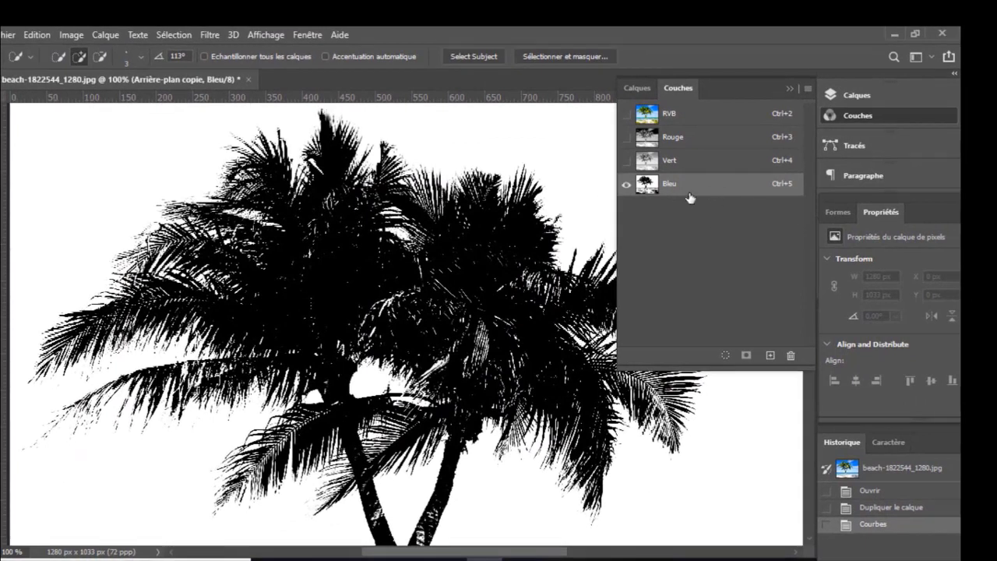
Step: Return to the layers and create a Color Range selection of the white area around the palms, with localized color clusters off
click(637, 88)
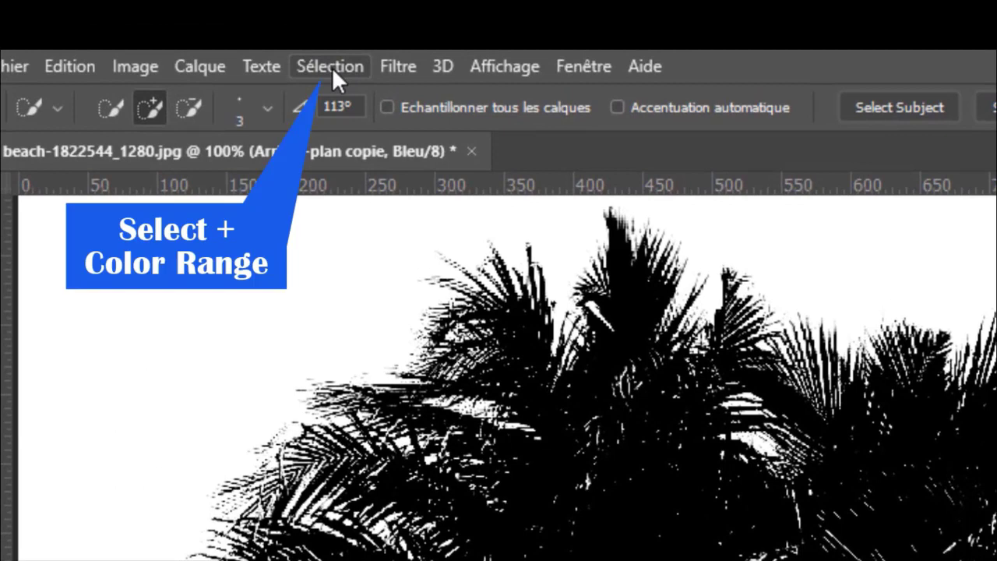
click(332, 67)
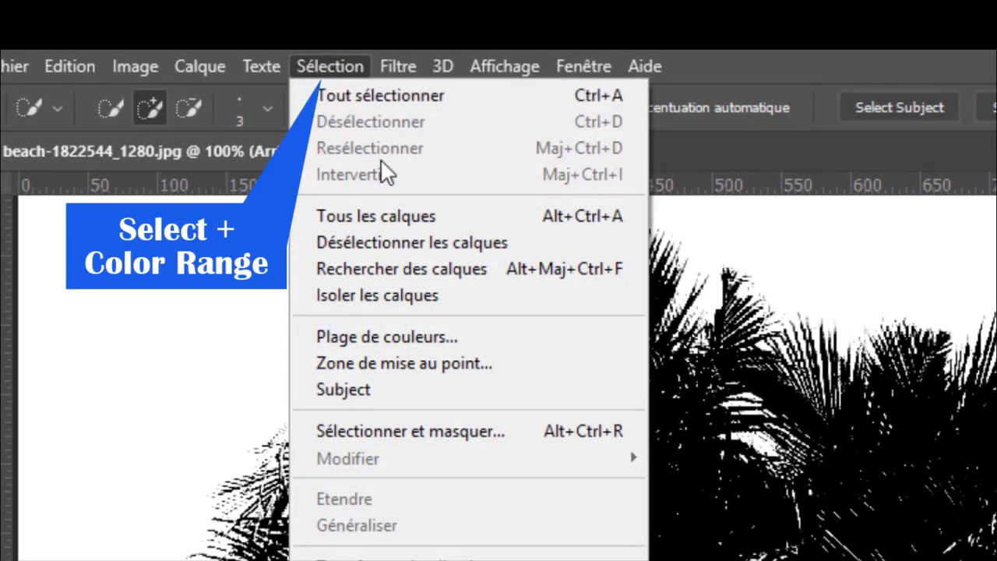
click(417, 335)
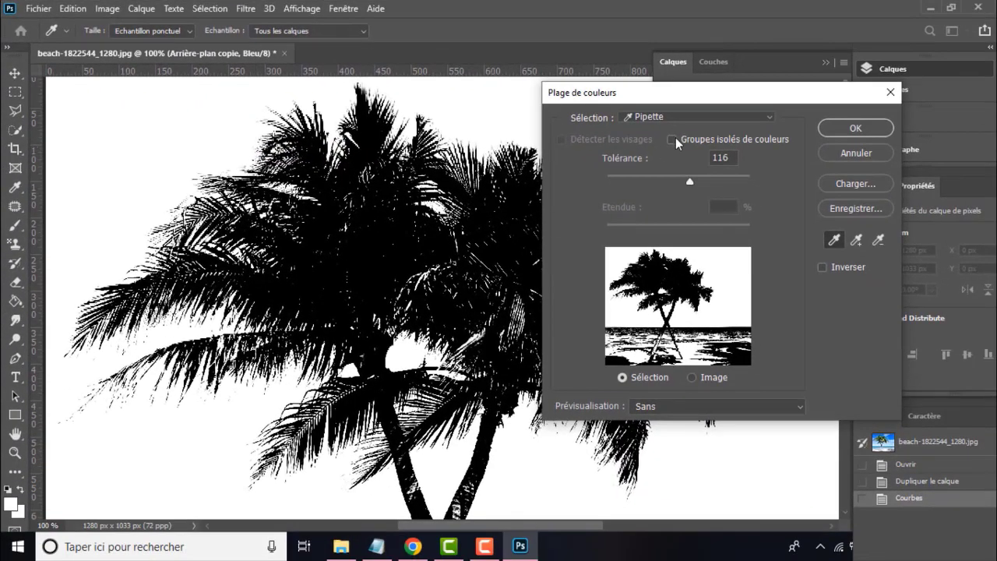
click(673, 139)
click(675, 139)
drag(802, 90, 783, 148)
click(838, 172)
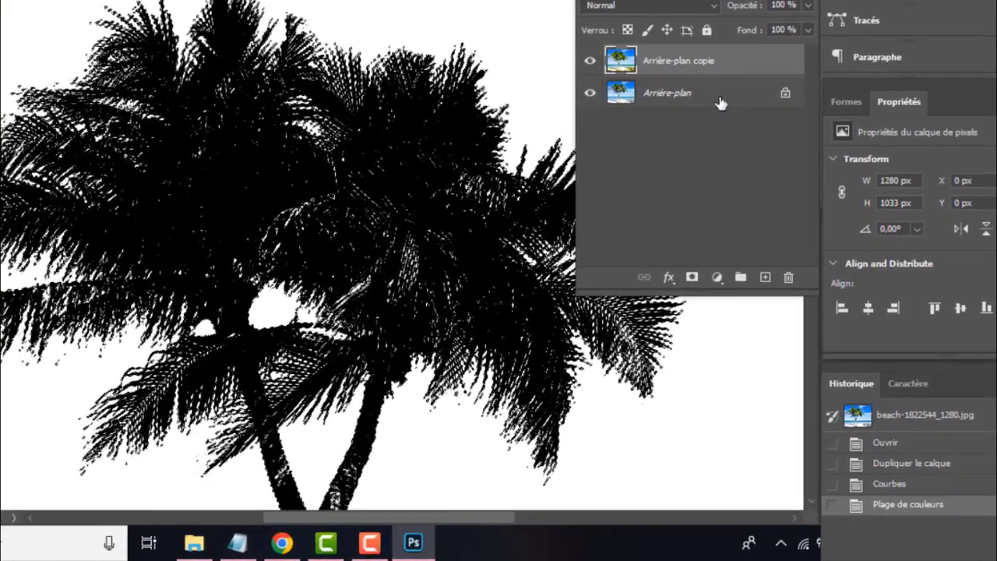
Step: Compare the original background with its adjusted copy and delete the Arrière-plan copie layer, keeping the selection
click(768, 178)
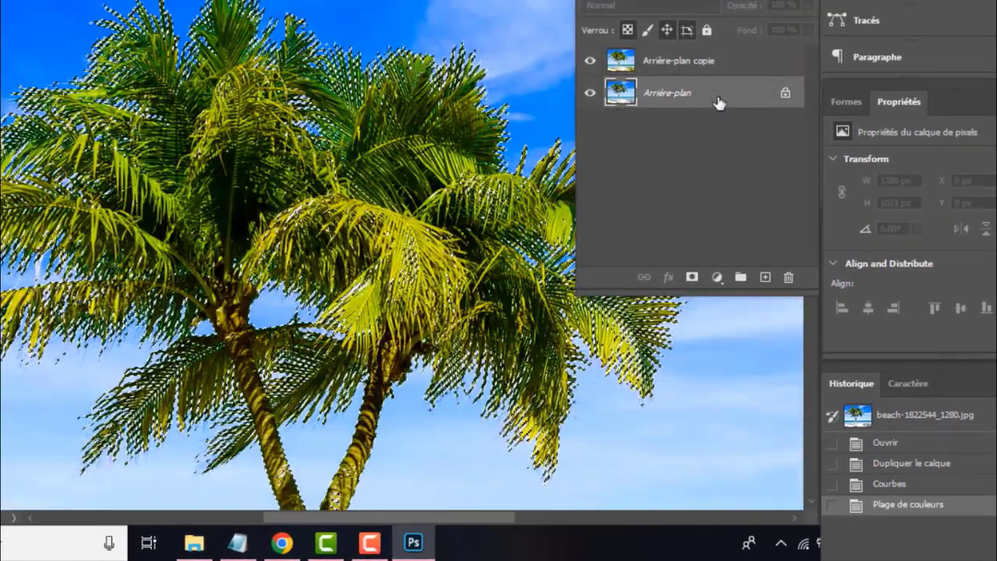
click(717, 61)
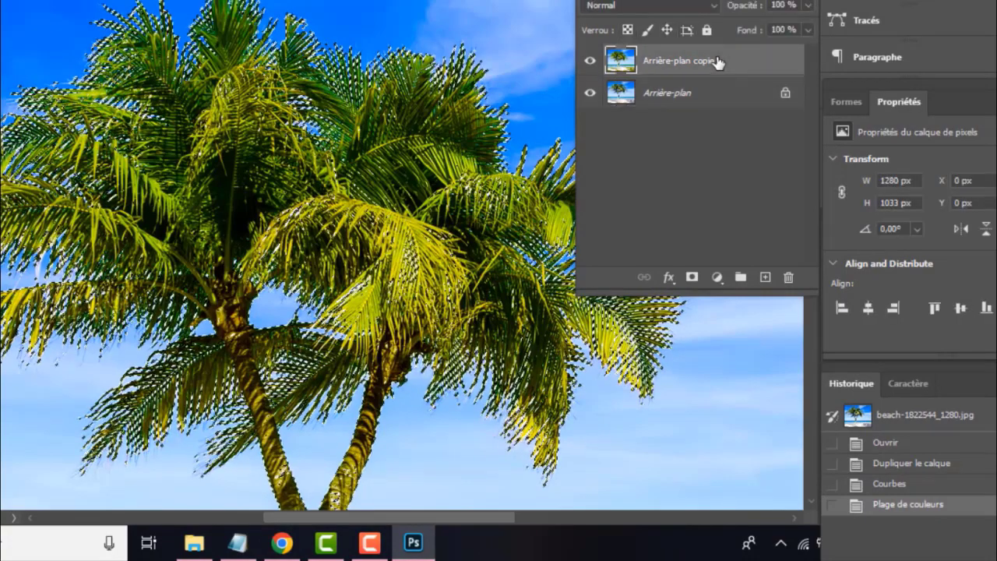
click(724, 101)
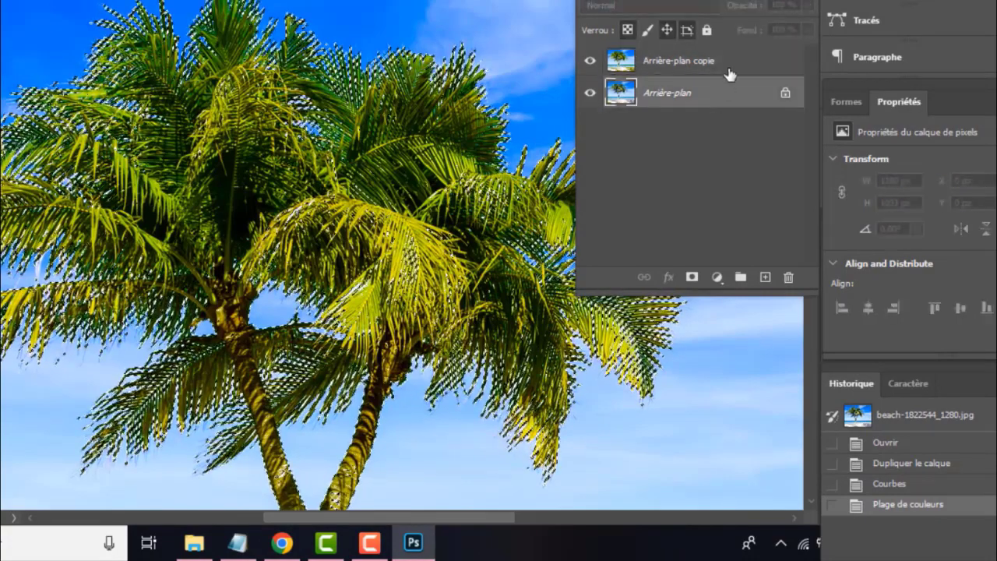
click(737, 60)
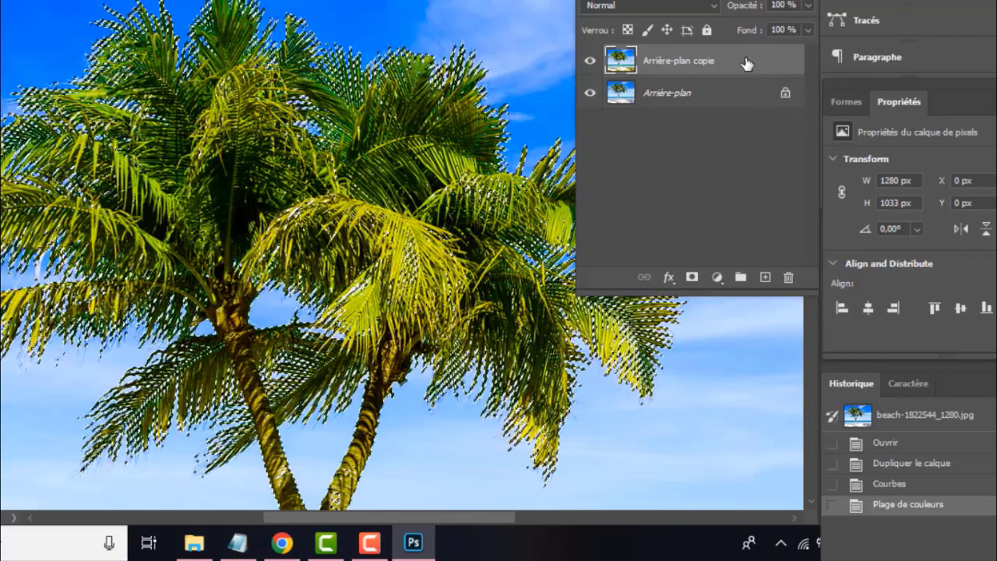
drag(745, 63, 790, 278)
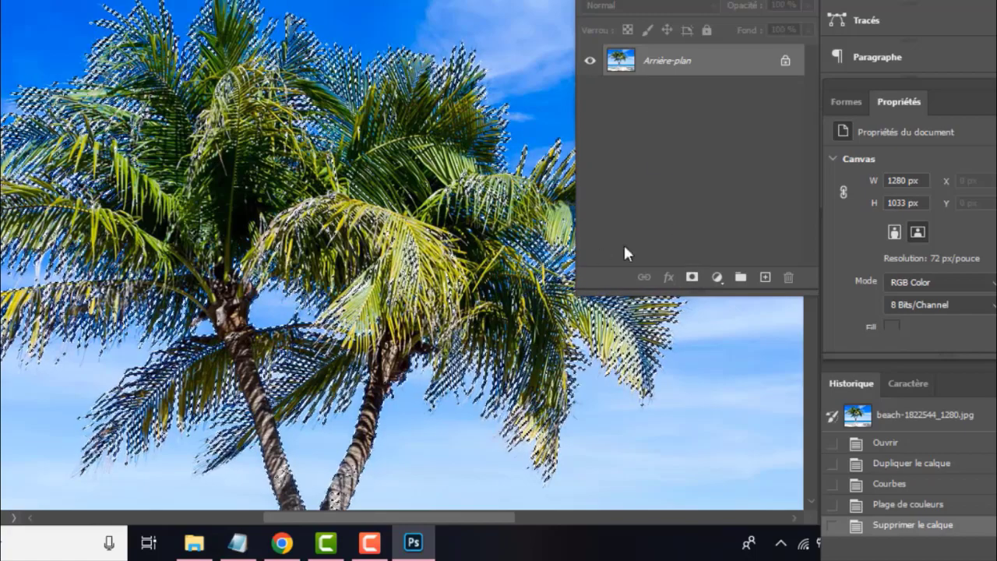
Step: Add a layer mask from the selection to the remaining layer and invert it to keep the palms instead of the sky
click(692, 277)
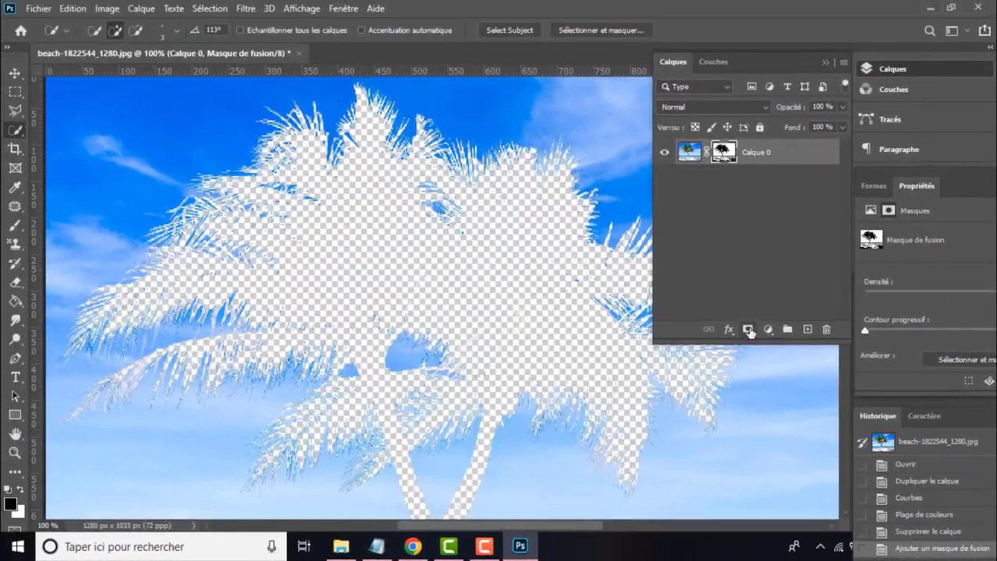
click(827, 63)
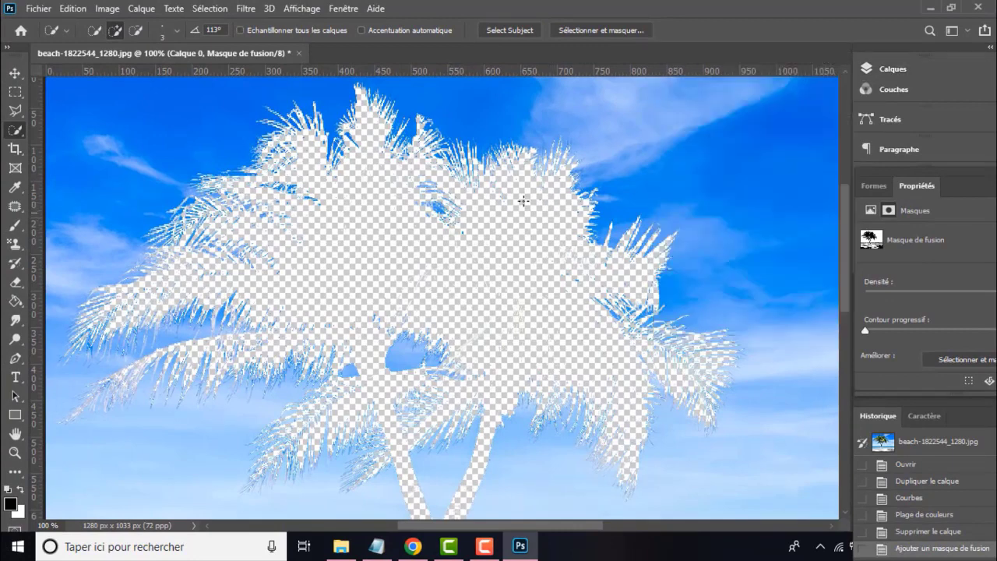
key(ctrl+i)
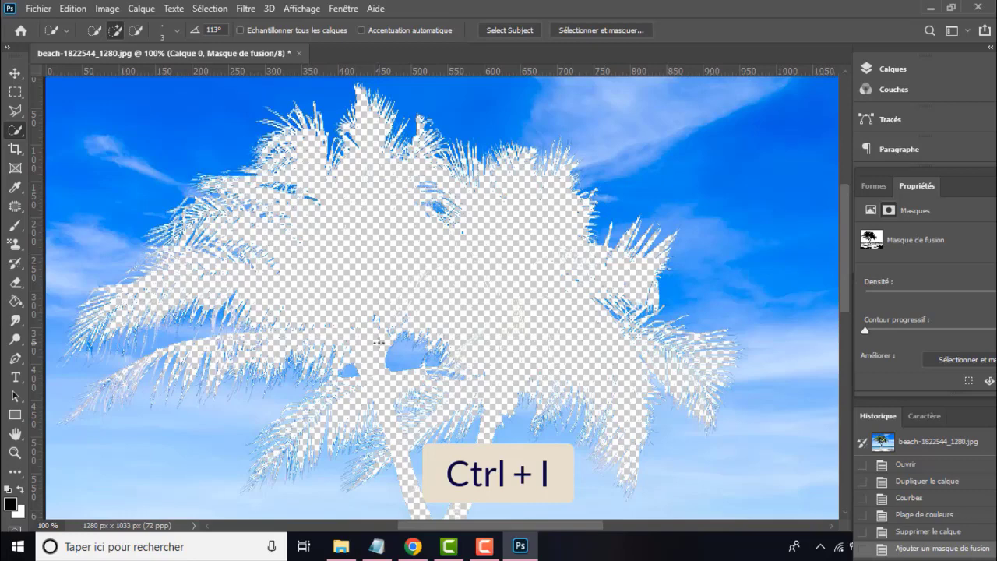
key(ctrl+i)
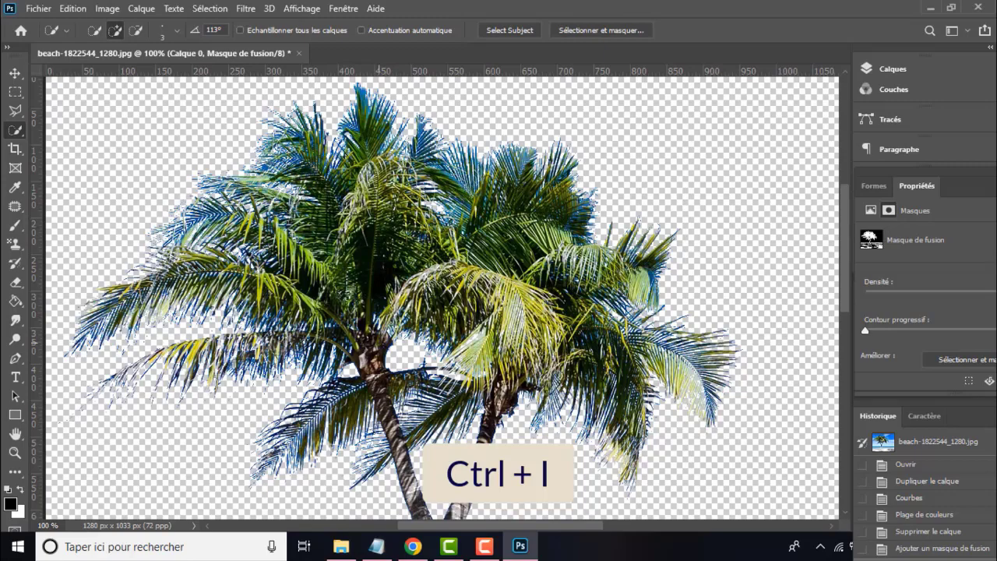
Step: Examine the masked cutout as a whole and up close, from the fronds and trunks to the sea and beach
key(ctrl+minus)
key(ctrl+minus)
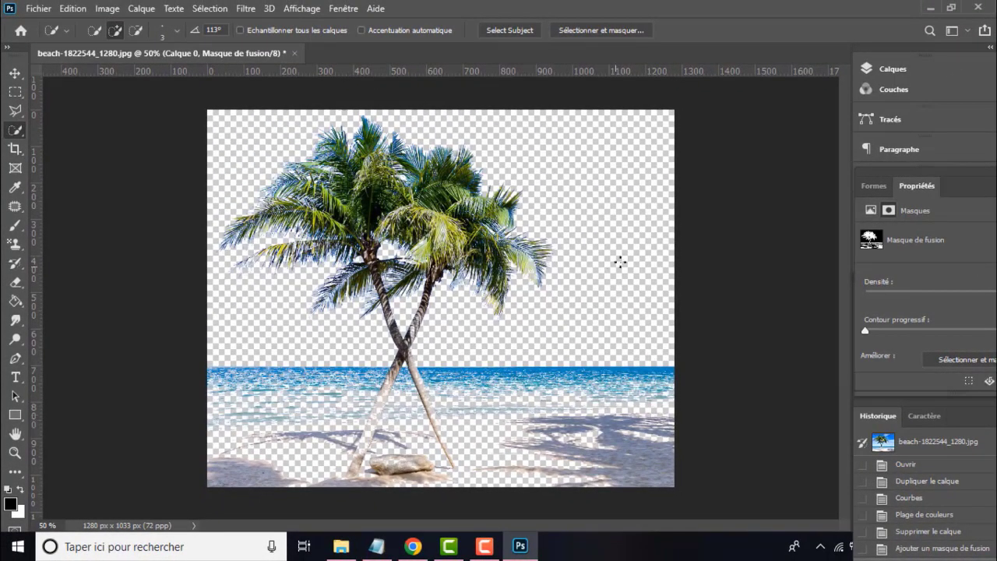
key(ctrl+plus)
key(ctrl+plus)
key(ctrl+plus)
key(ctrl+plus)
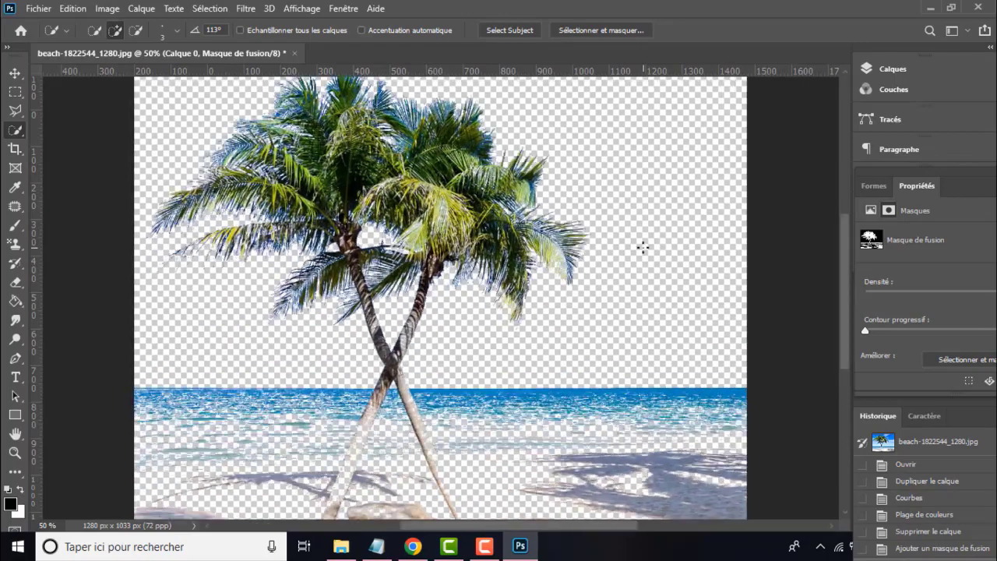
scroll(418, 274, down, 10)
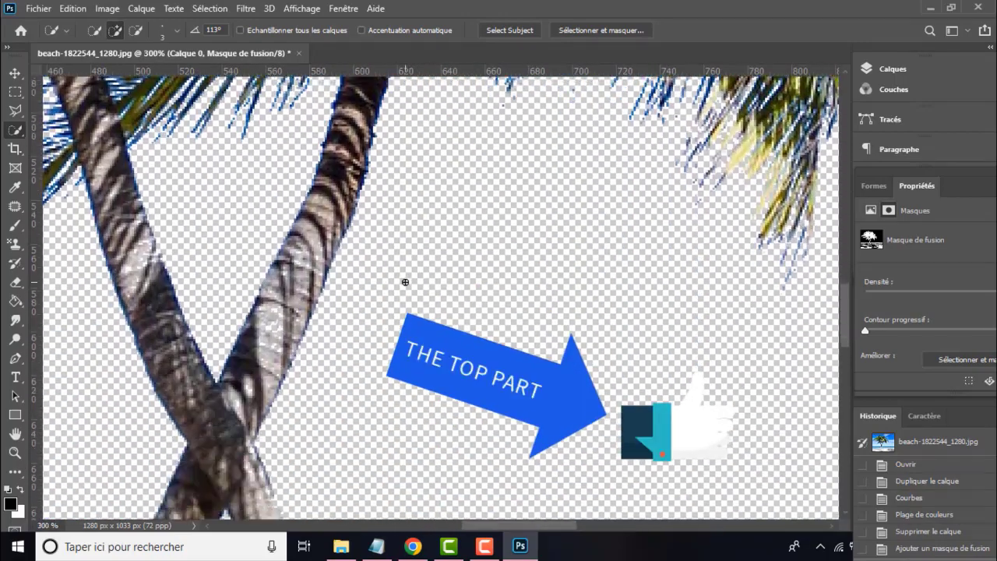
scroll(285, 272, down, 5)
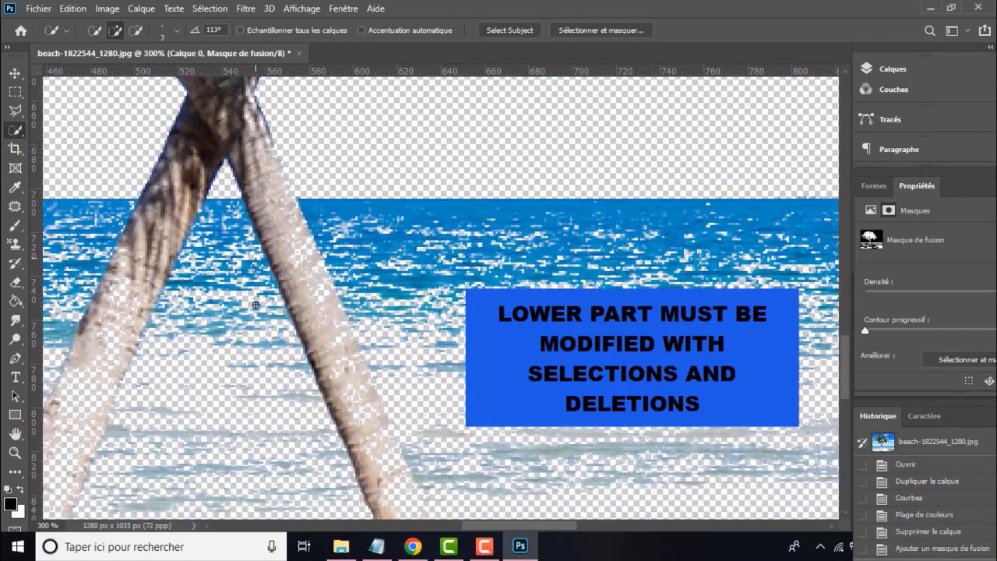
Step: Select the leftover sea and sand between the two crossed trunks with Quick Selection, following the trunks' inner edges
mouse_move(232, 325)
mouse_down()
mouse_move(335, 305)
mouse_move(456, 234)
mouse_move(460, 340)
mouse_move(474, 313)
mouse_up()
drag(464, 104, 461, 408)
scroll(466, 414, down, 2)
scroll(466, 415, down, 5)
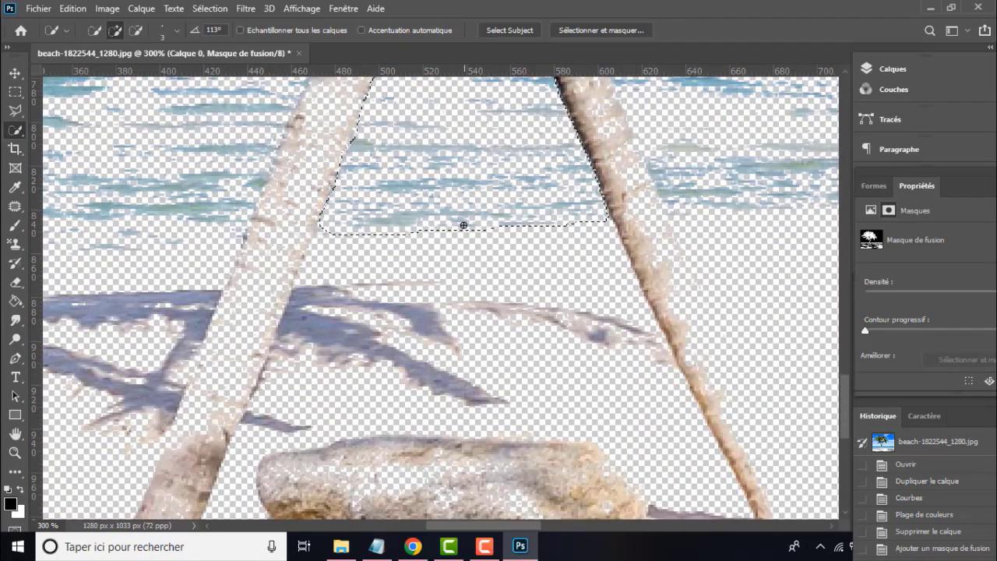
mouse_move(464, 211)
mouse_down()
mouse_move(438, 353)
mouse_move(426, 371)
mouse_move(371, 293)
mouse_move(330, 389)
mouse_move(307, 429)
mouse_up()
click(268, 421)
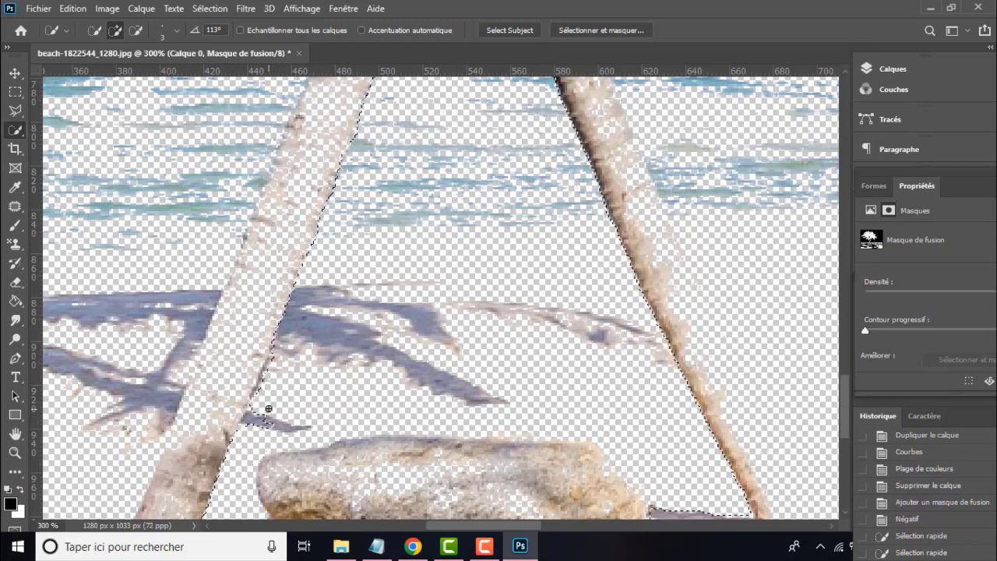
click(256, 421)
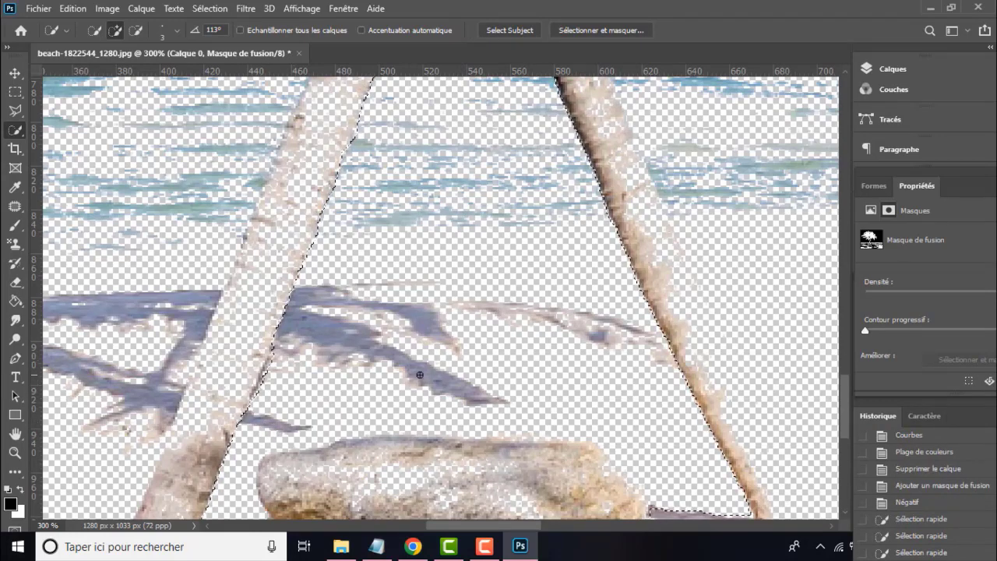
Step: Extend the quick selection over the rock and the sand beneath both trunk bases to the image's lower edge
scroll(532, 376, down, 3)
scroll(531, 377, down, 2)
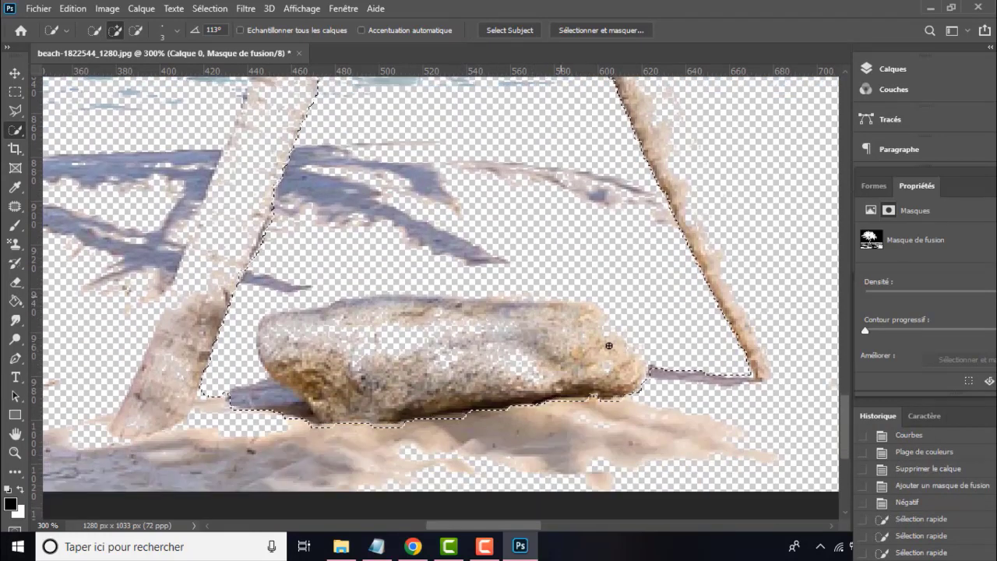
mouse_move(649, 426)
mouse_down()
mouse_move(707, 436)
mouse_move(727, 492)
mouse_up()
mouse_move(712, 417)
mouse_down()
mouse_move(781, 455)
mouse_move(786, 501)
mouse_up()
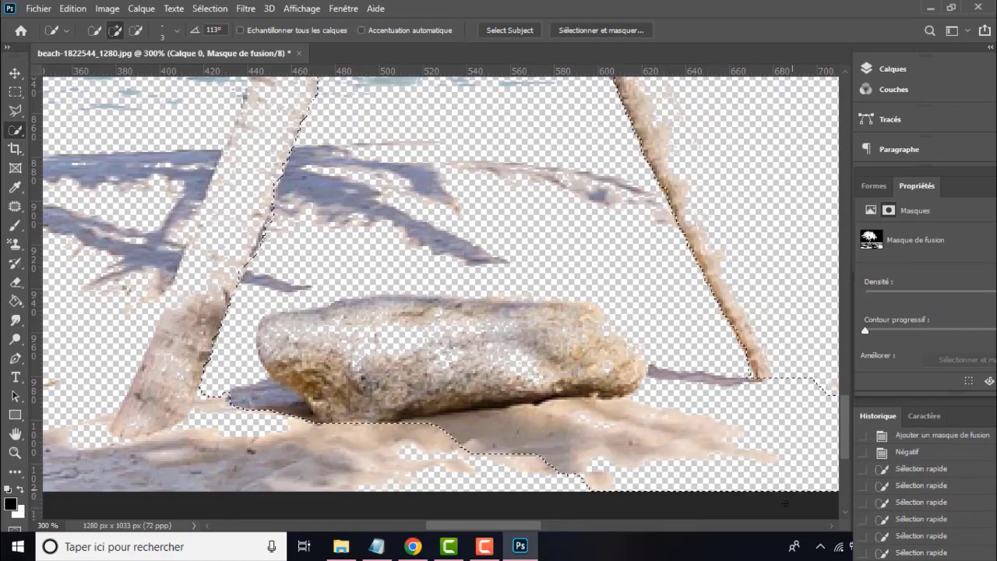
mouse_move(367, 399)
mouse_down()
mouse_move(300, 425)
mouse_move(256, 489)
mouse_move(263, 404)
mouse_move(187, 481)
mouse_up()
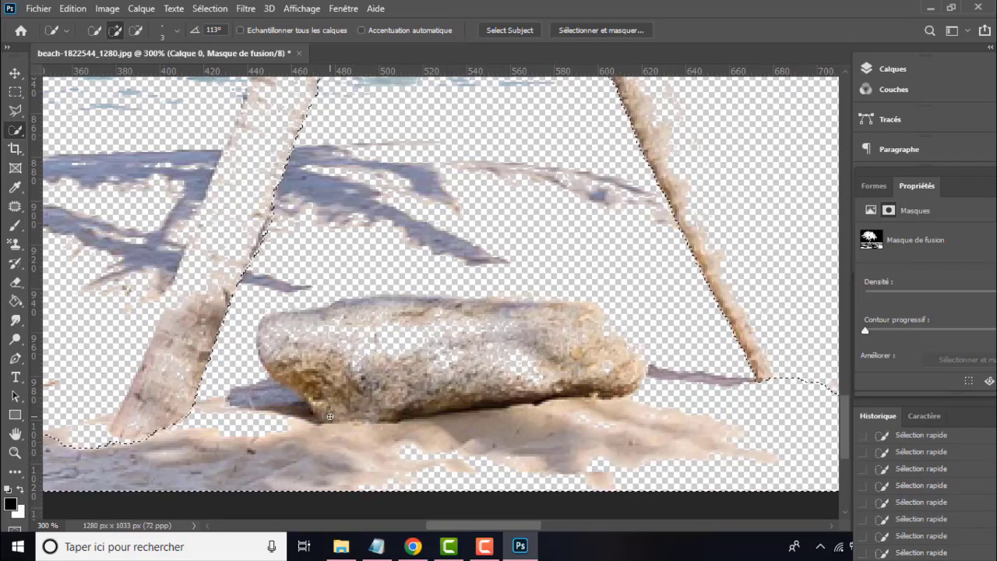
Step: Try to extend the quick selection over the sand and palm shadows on the outer side of the left trunk
scroll(577, 307, down, 1)
scroll(577, 307, left, 10)
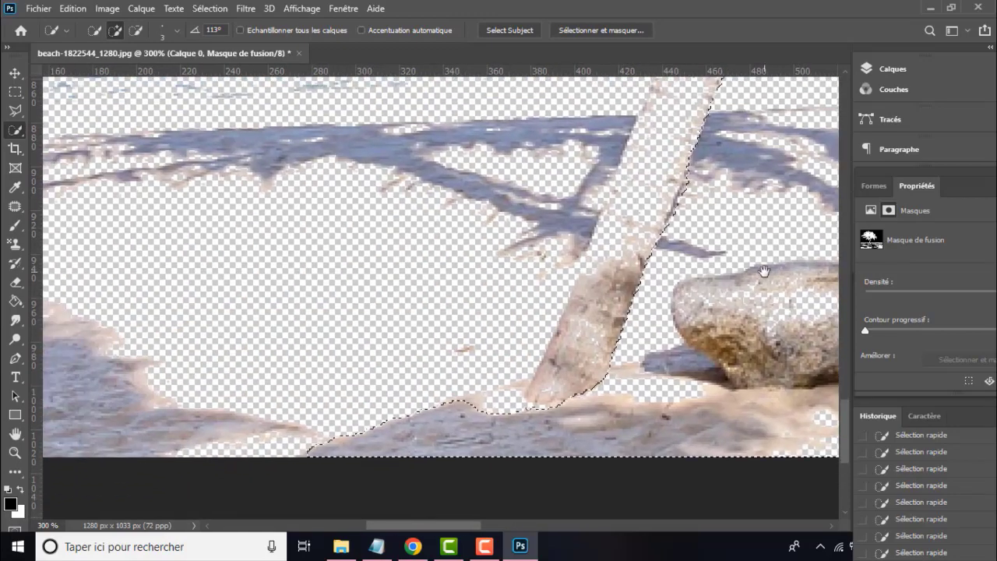
mouse_move(423, 430)
mouse_down()
mouse_move(384, 340)
mouse_move(367, 241)
mouse_up()
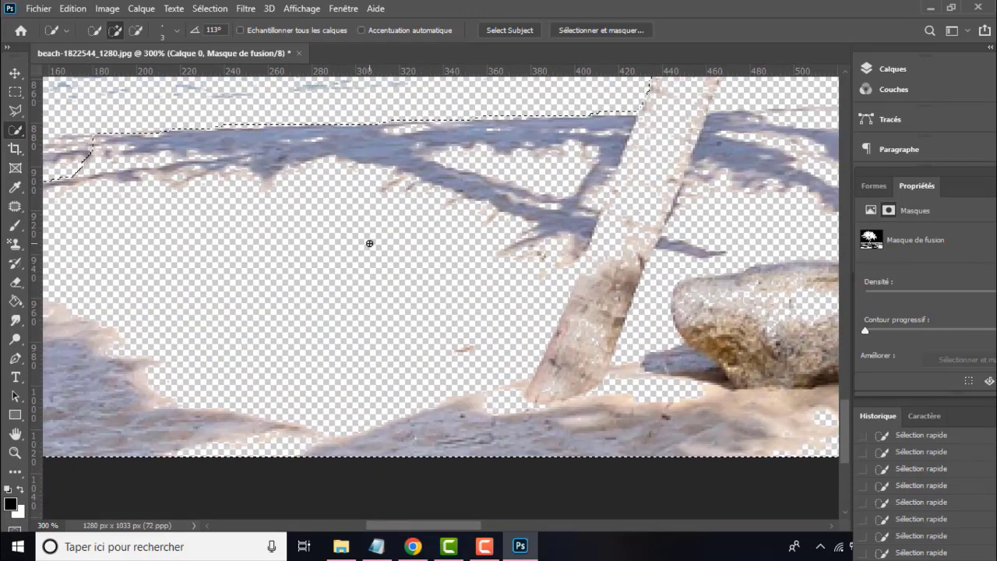
scroll(545, 288, up, 2)
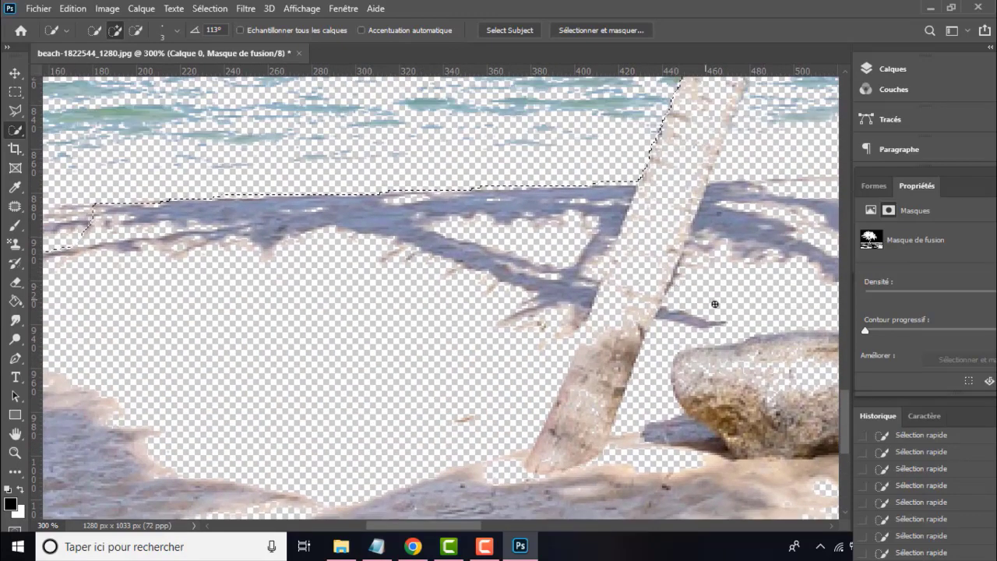
scroll(771, 320, up, 2)
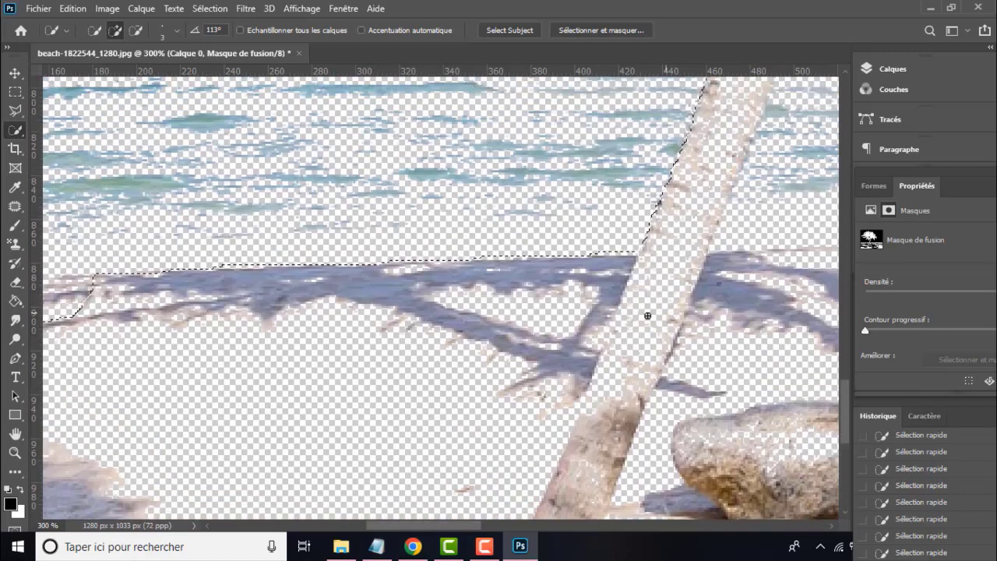
scroll(795, 351, down, 3)
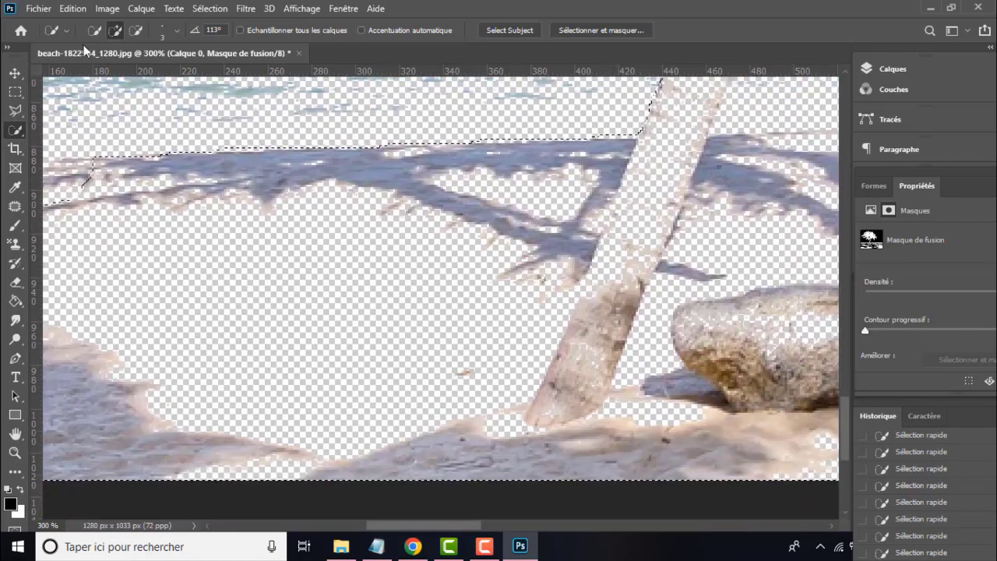
click(441, 129)
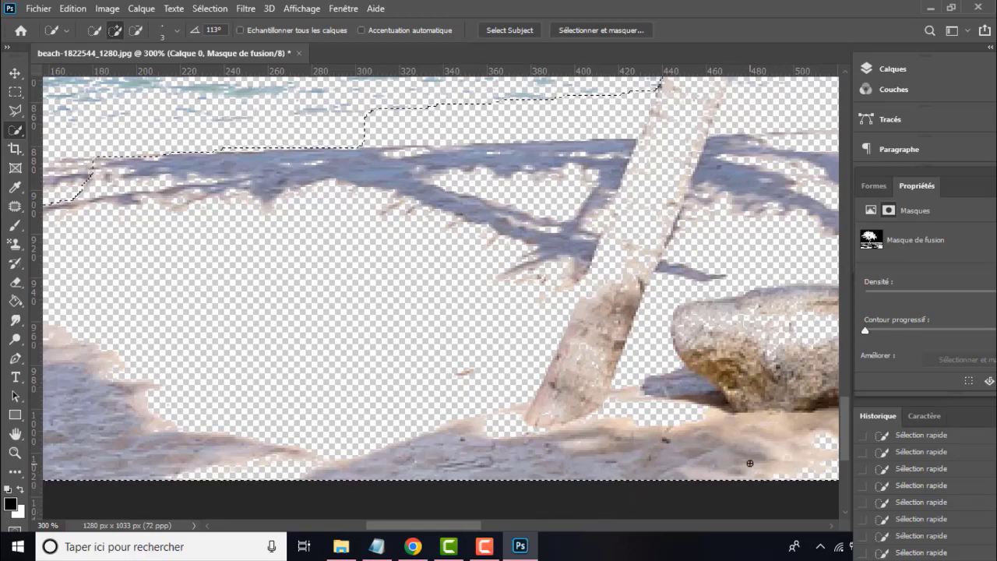
key(ctrl+d)
drag(635, 397, 379, 442)
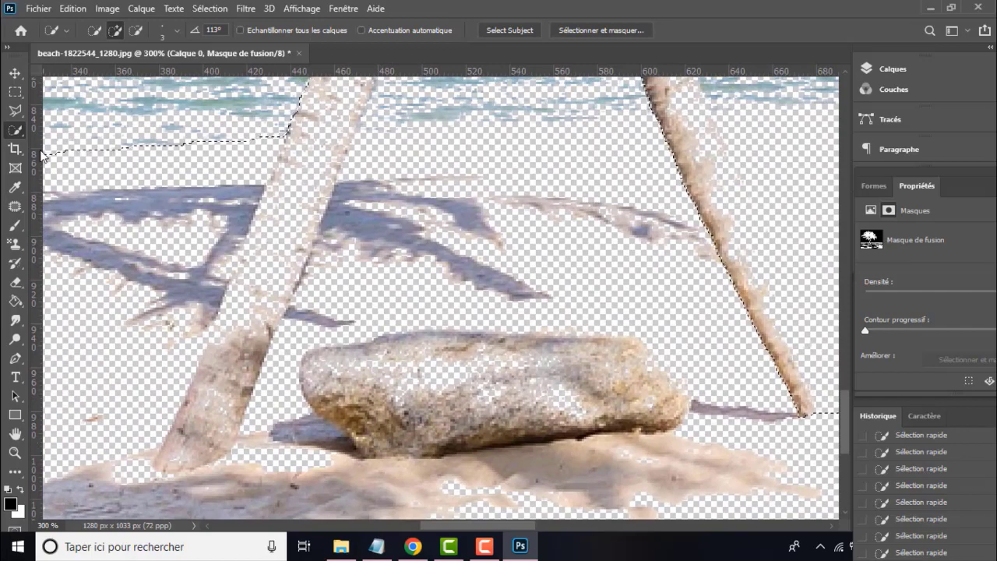
Step: Undo the last quick selection strokes made outside the left trunk
click(75, 11)
click(140, 22)
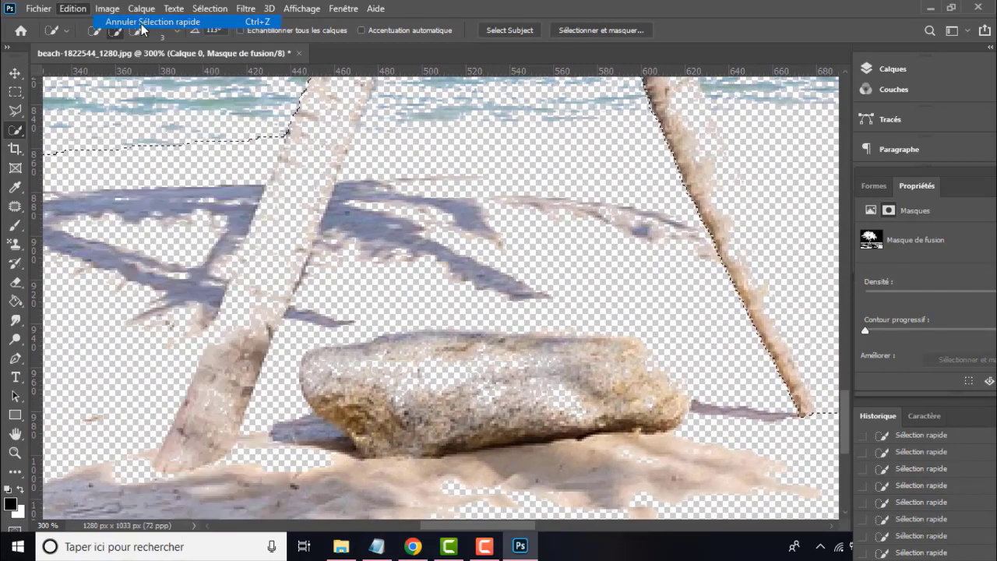
click(75, 8)
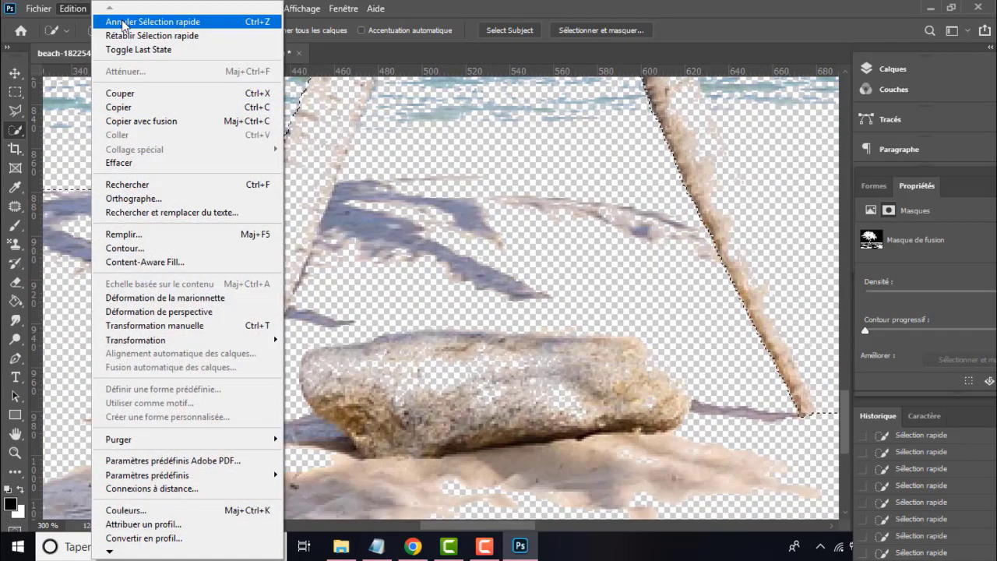
click(123, 22)
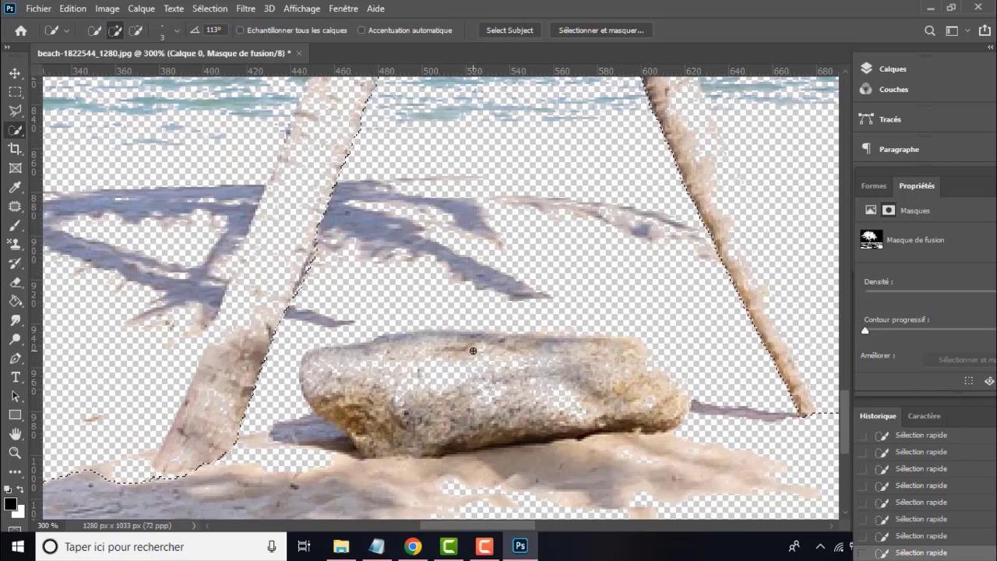
Step: Try filling the selected area between the trunks on the layer mask with the white background colour, and undo the fill
scroll(393, 333, up, 2)
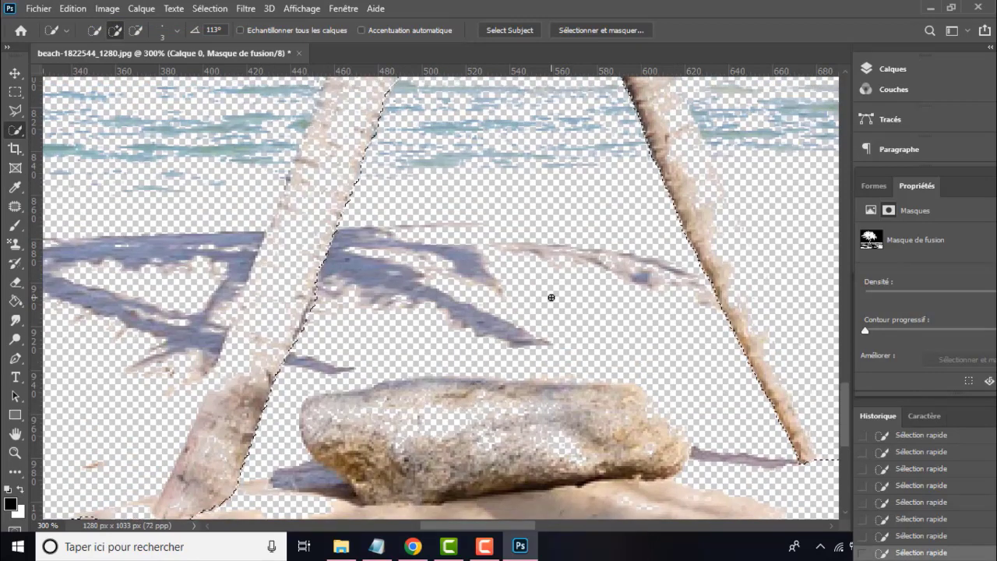
key(ctrl+BackSpace)
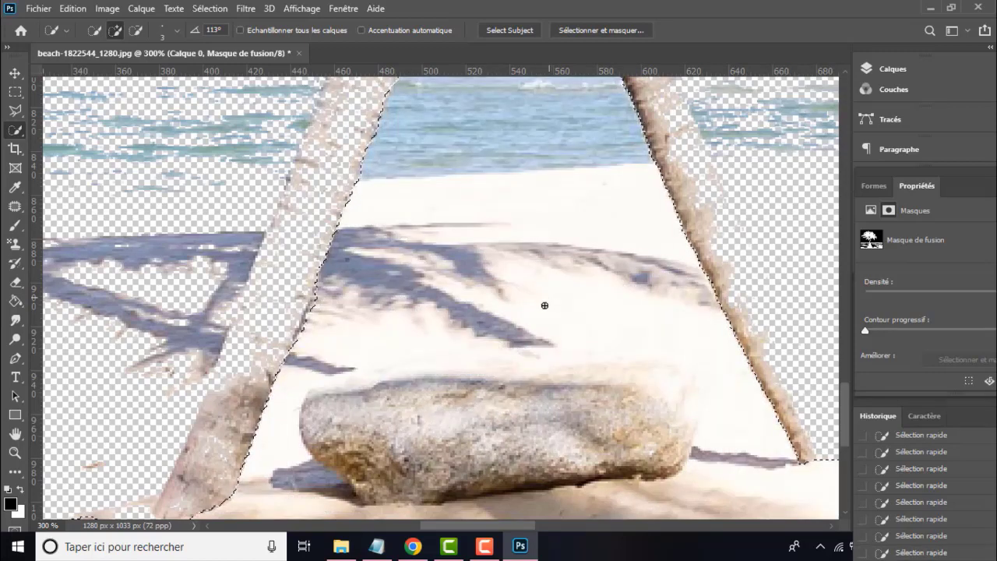
scroll(540, 378, up, 5)
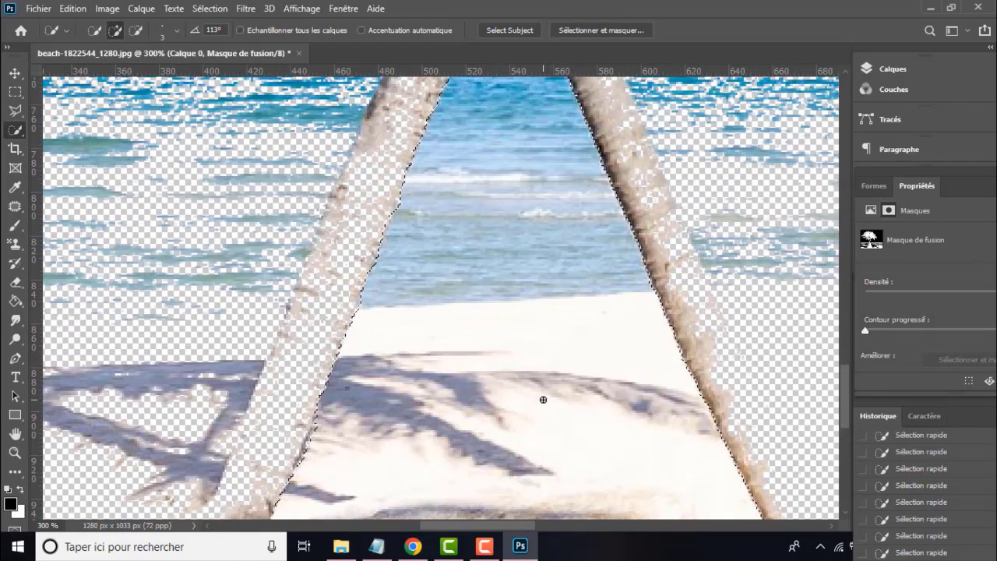
scroll(543, 400, up, 4)
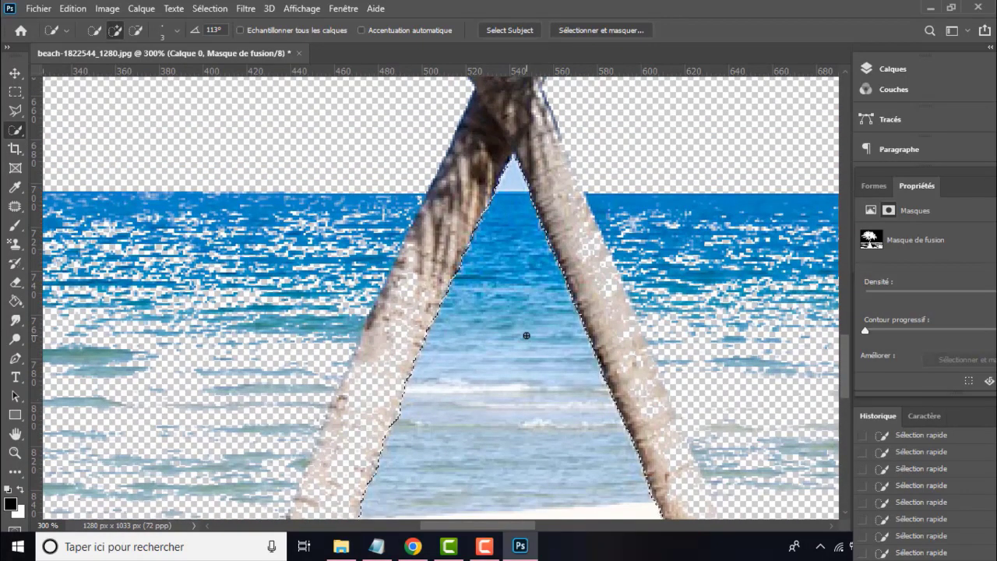
click(73, 9)
click(155, 24)
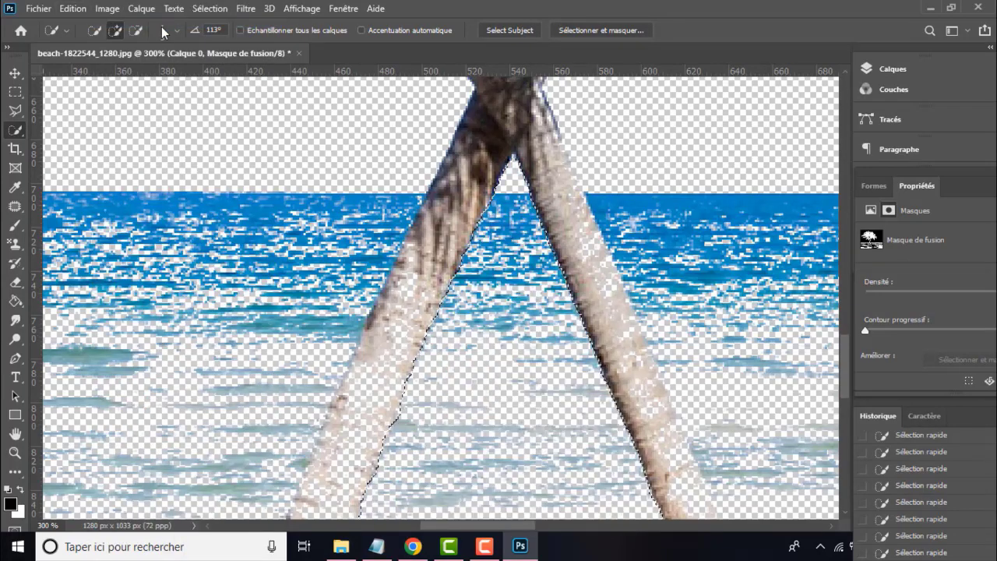
Step: Apply the layer mask of Calque 0 permanently to the layer
scroll(546, 358, up, 3)
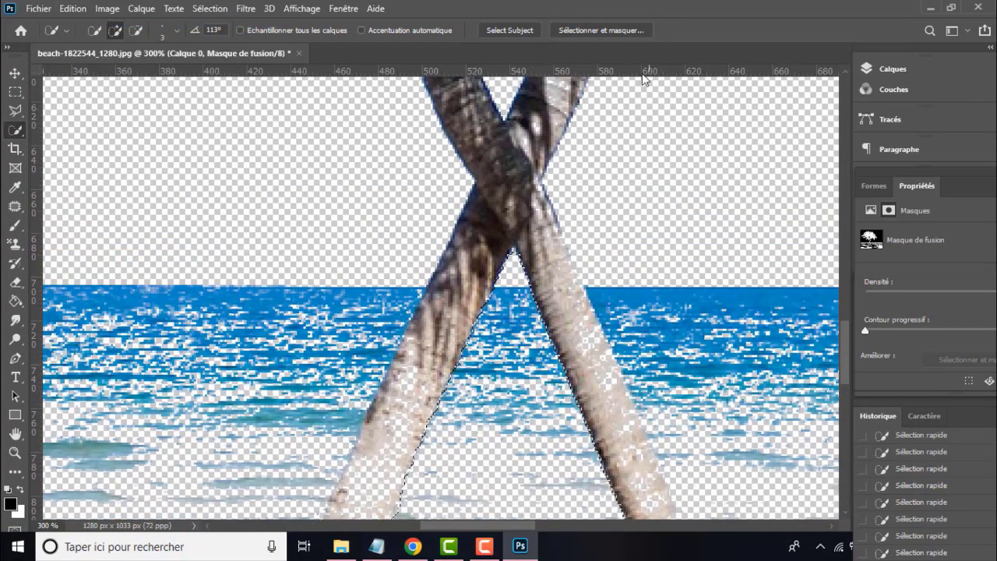
click(920, 68)
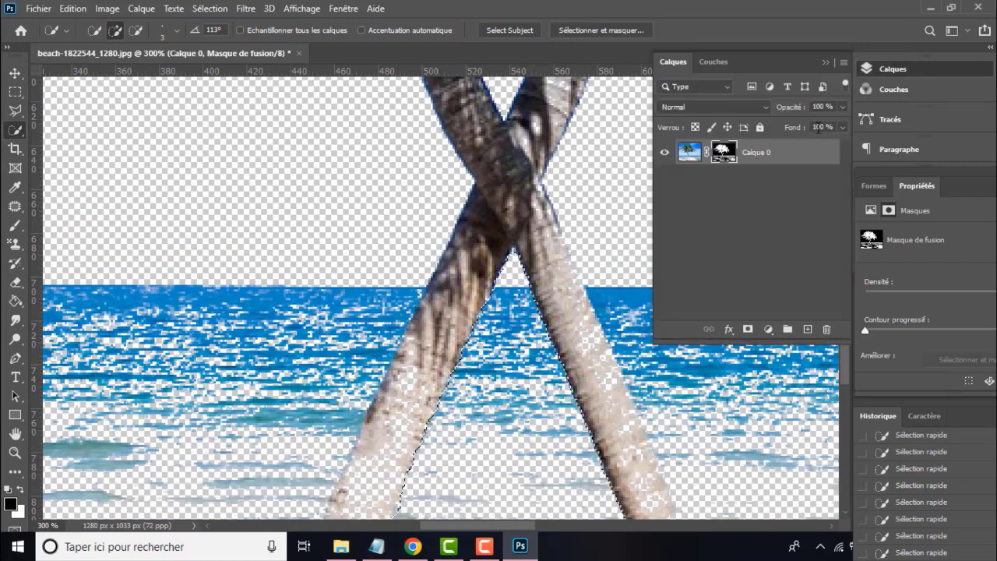
right_click(781, 154)
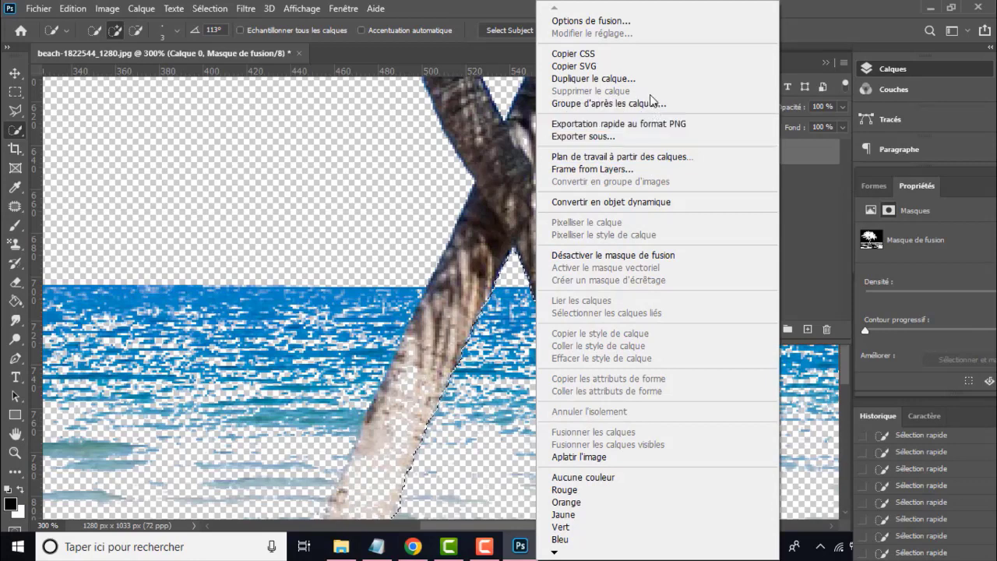
click(810, 153)
right_click(722, 155)
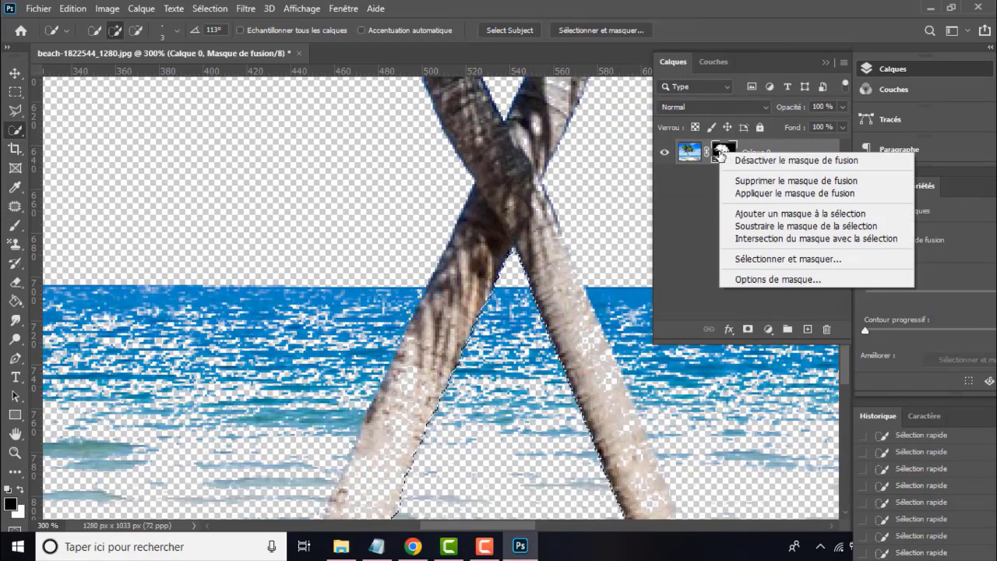
click(789, 192)
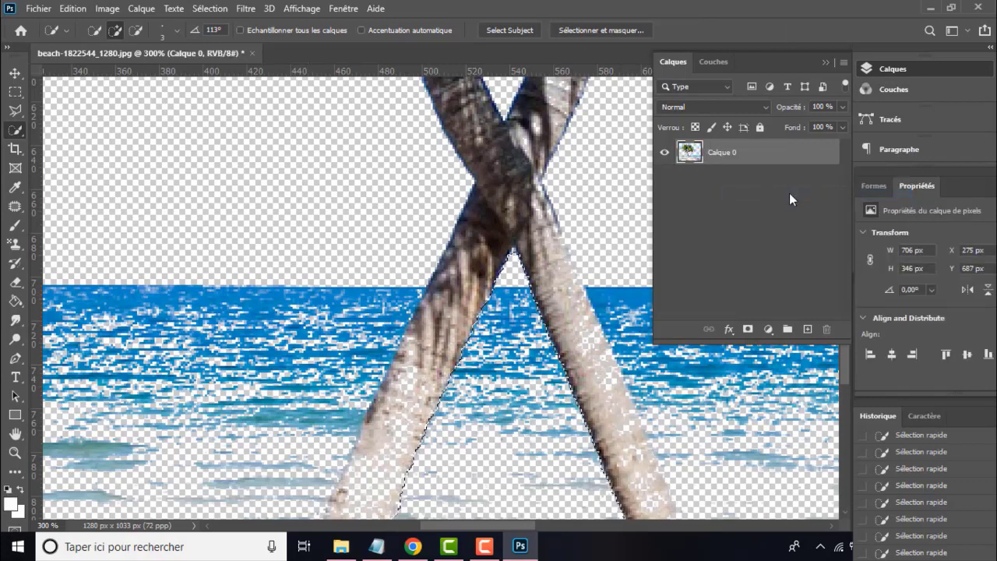
click(827, 62)
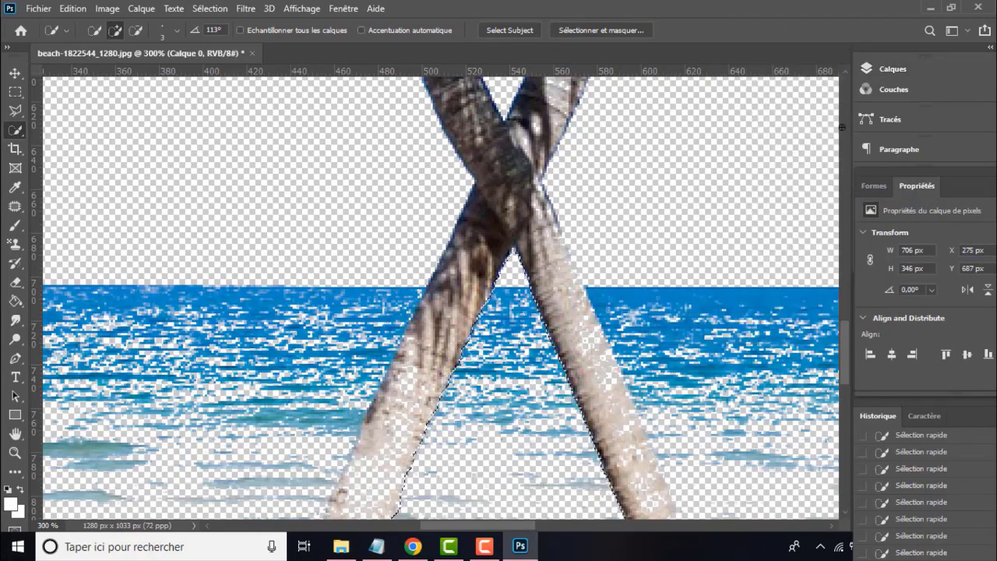
Step: Delete the selected sea, rock and sand between the two trunks and beneath their bases
scroll(512, 413, down, 5)
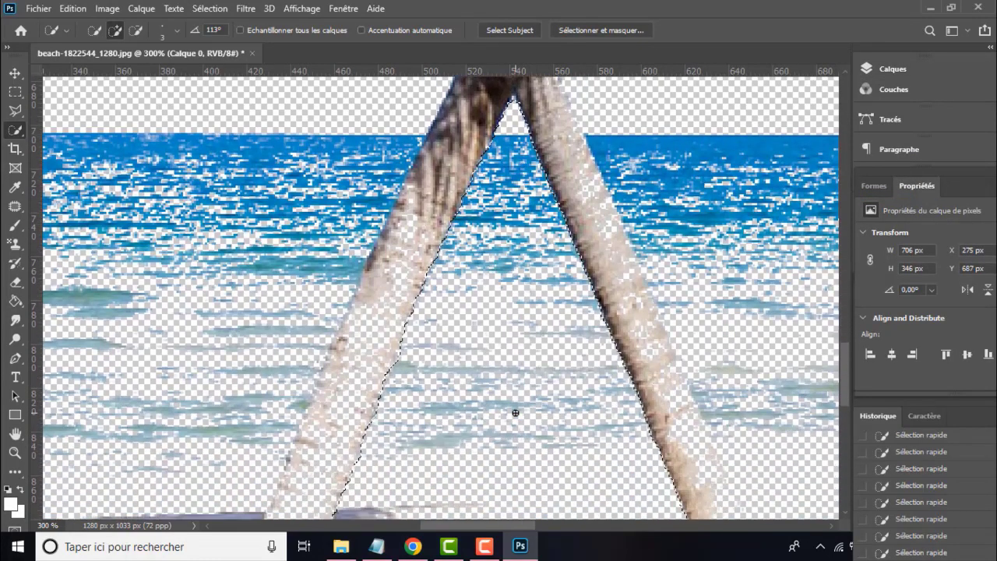
key(Delete)
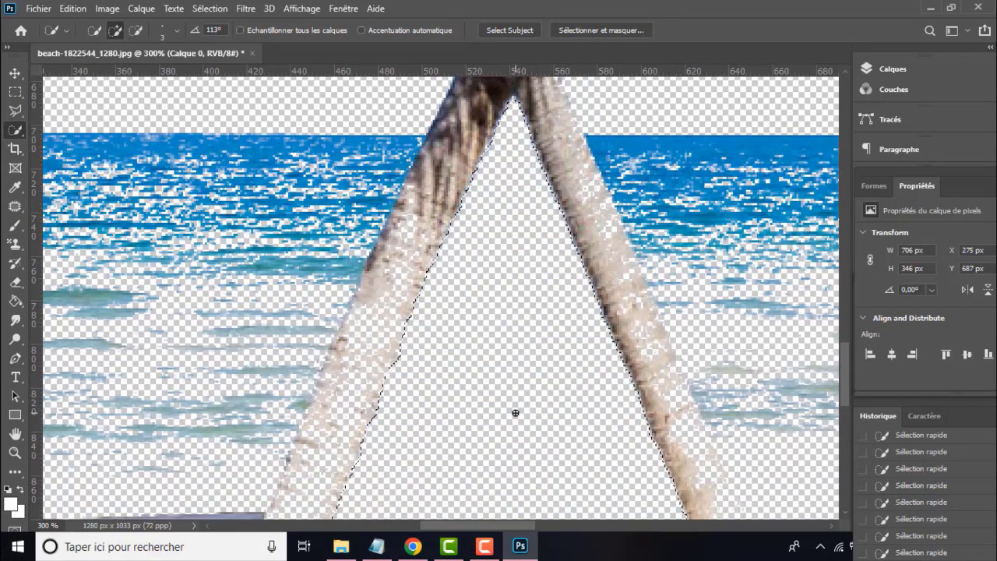
scroll(515, 413, down, 12)
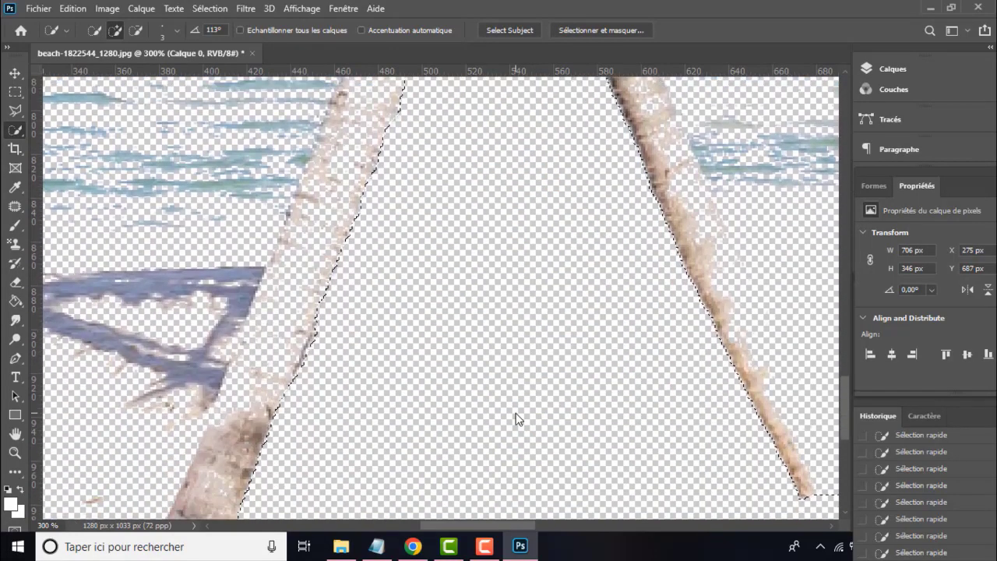
scroll(515, 419, down, 1)
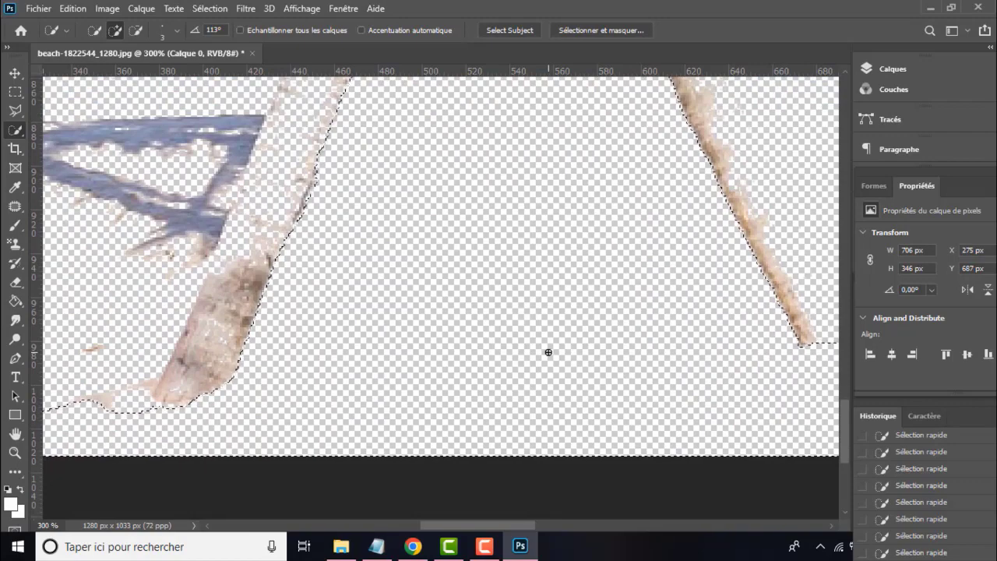
scroll(549, 352, down, 5)
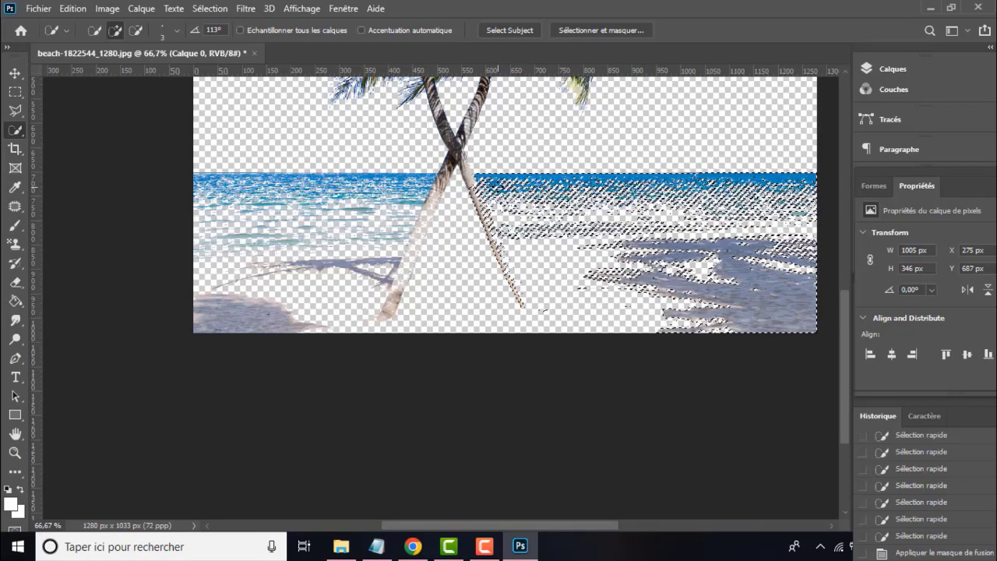
Step: Extend the quick selection of the sea over the upper part of the right trunk, just below the crossing
key(ctrl+plus)
key(ctrl+plus)
key(ctrl+plus)
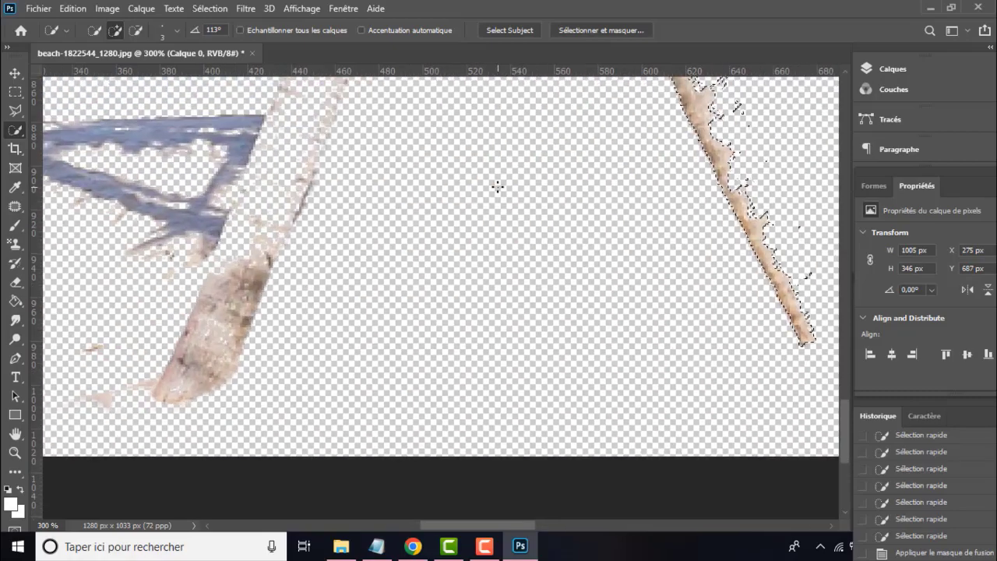
drag(480, 213, 321, 522)
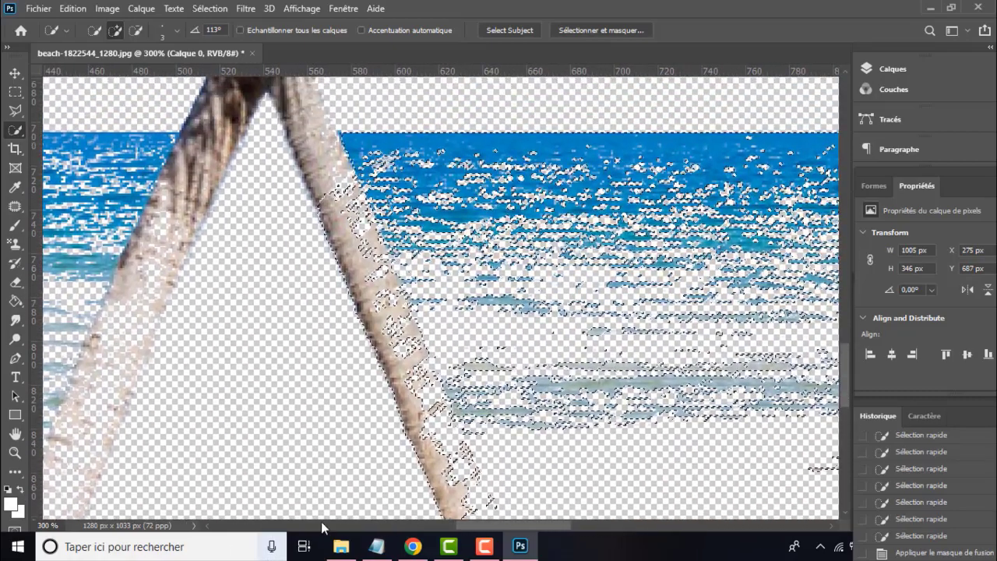
mouse_move(380, 227)
mouse_down()
mouse_move(336, 180)
mouse_move(342, 174)
mouse_move(377, 236)
mouse_move(343, 165)
mouse_move(331, 178)
mouse_move(347, 237)
mouse_up()
key(Delete)
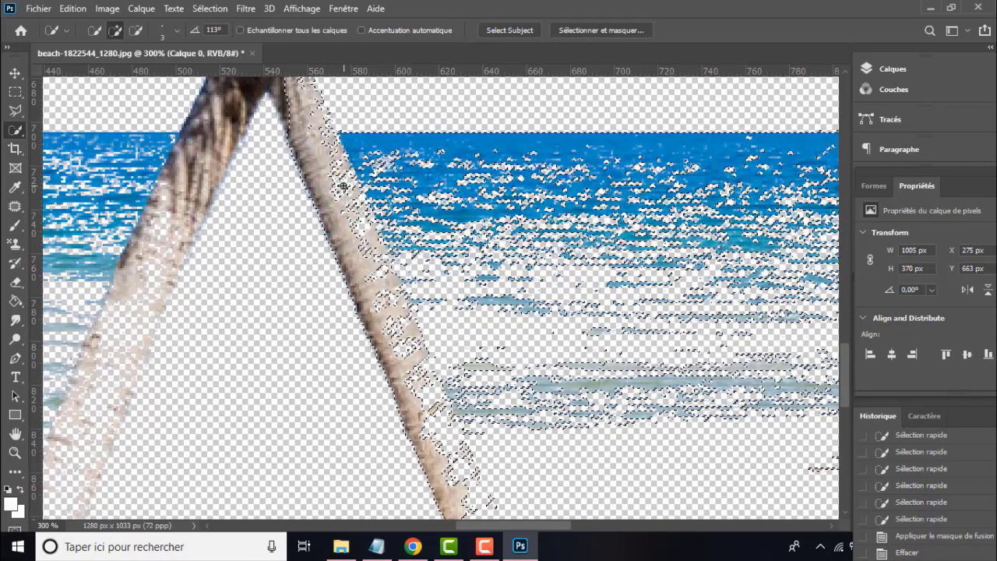
Step: Subtract the right trunk from the quick selection, from below the crossing down to its base, keeping the sea and shadows selected
click(136, 30)
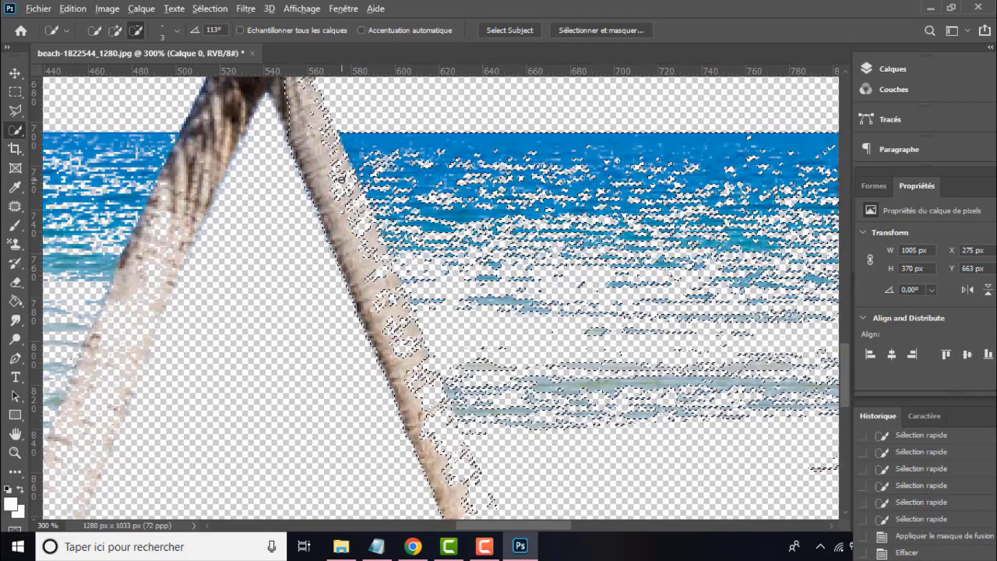
drag(295, 122, 307, 148)
drag(315, 113, 331, 149)
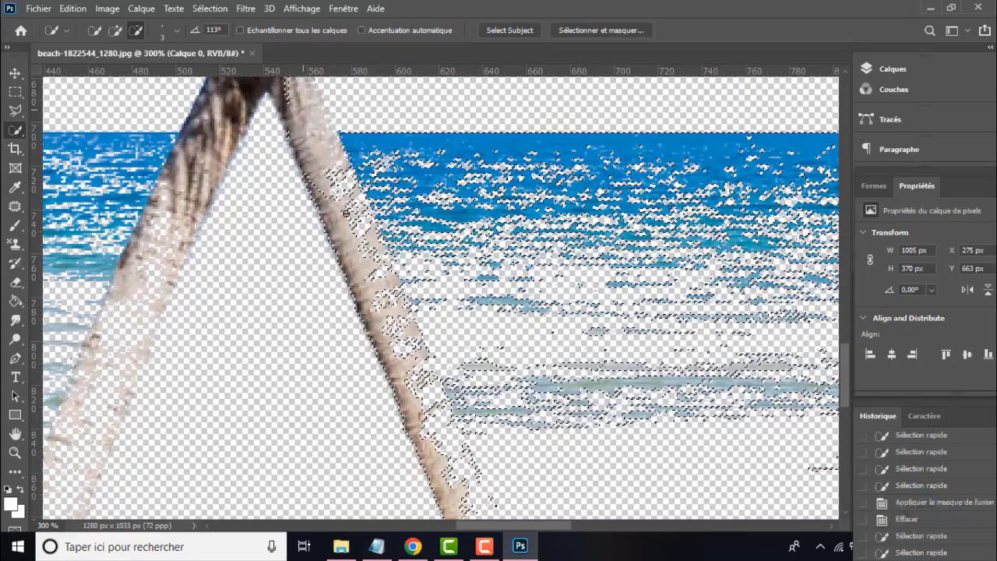
scroll(454, 236, down, 5)
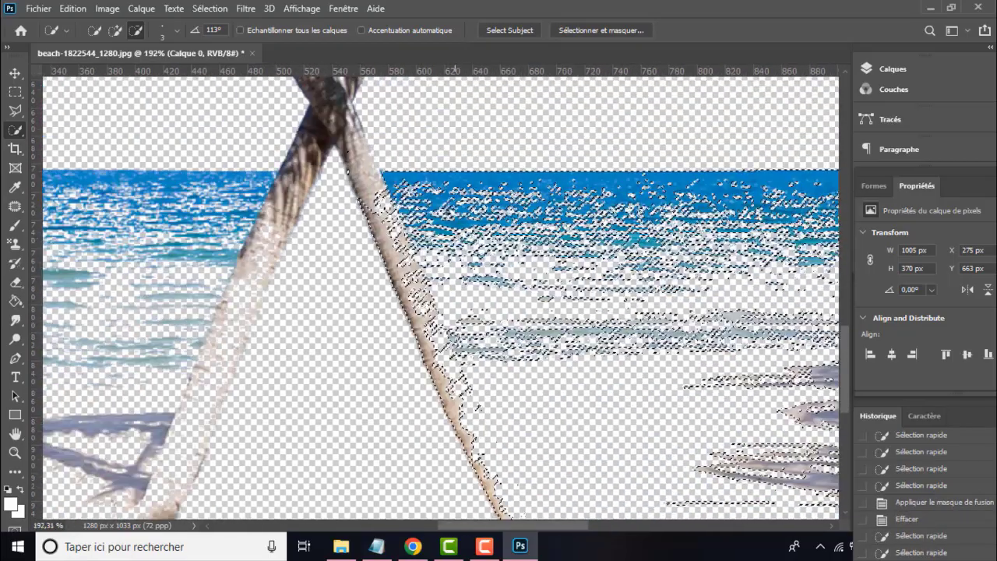
drag(361, 146, 375, 200)
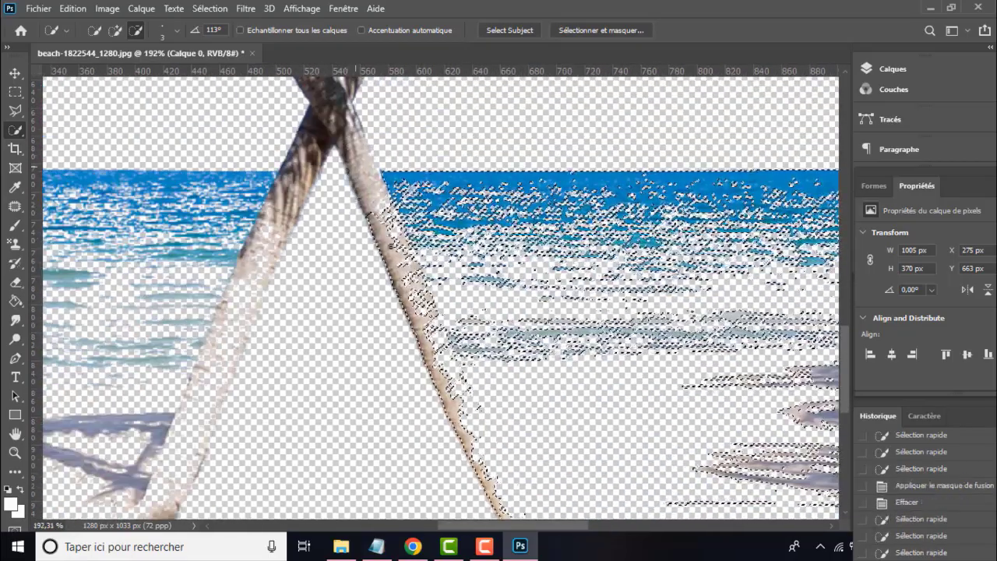
drag(470, 434, 477, 464)
scroll(592, 305, down, 5)
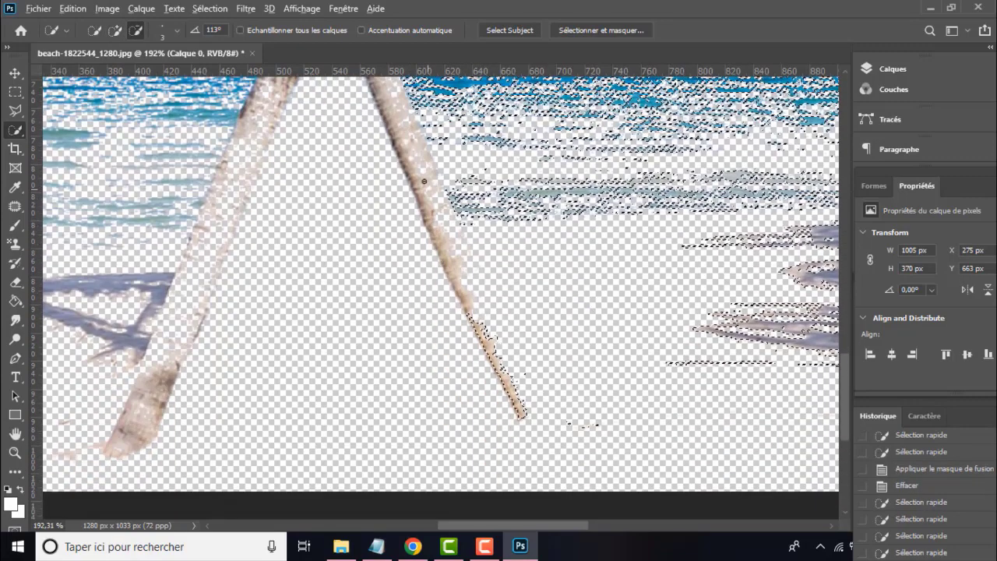
drag(427, 212, 463, 300)
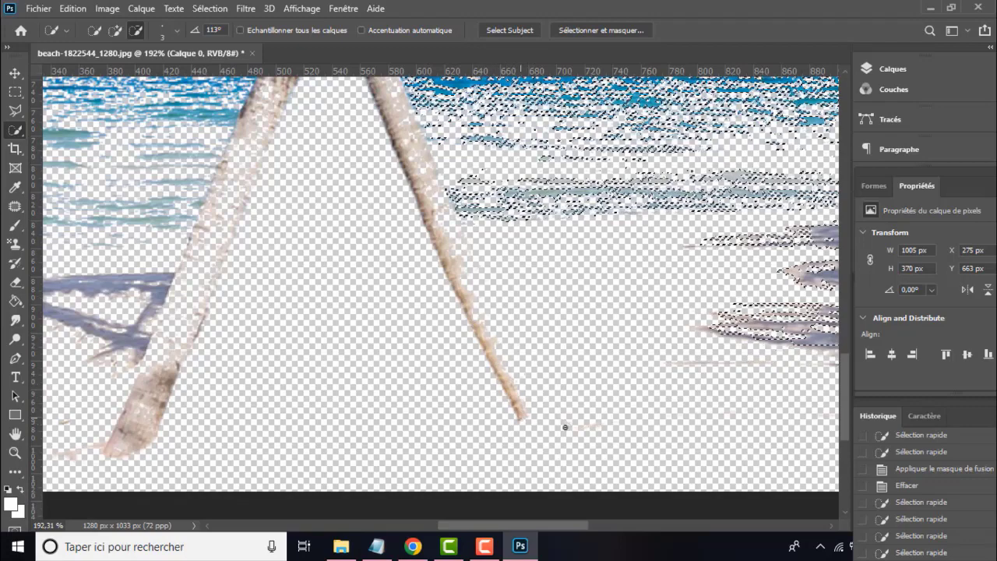
Step: Refine the quick selection beside the right trunk's base and delete the selected sea and shadows right of that trunk
drag(566, 427, 605, 430)
scroll(550, 386, up, 3)
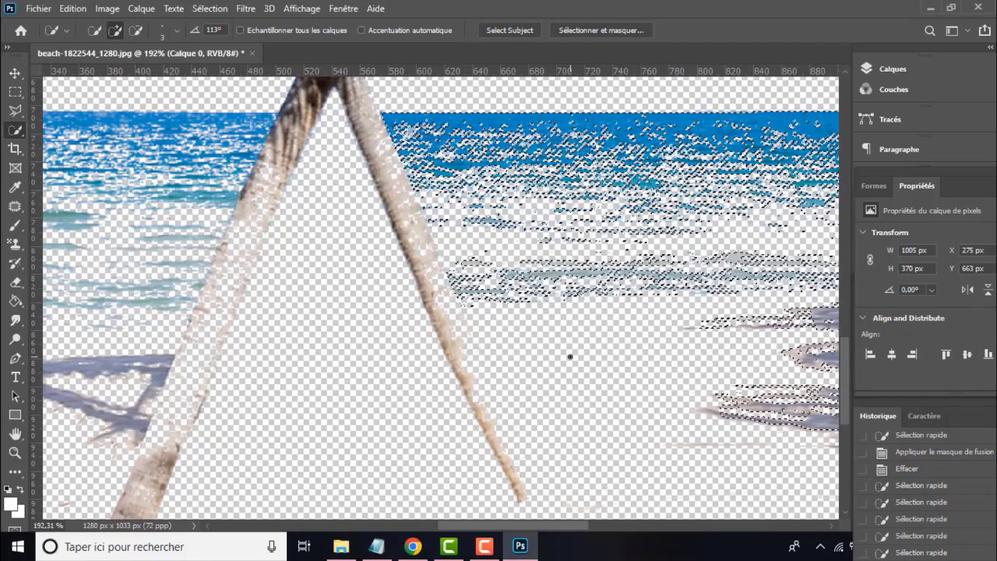
key(Delete)
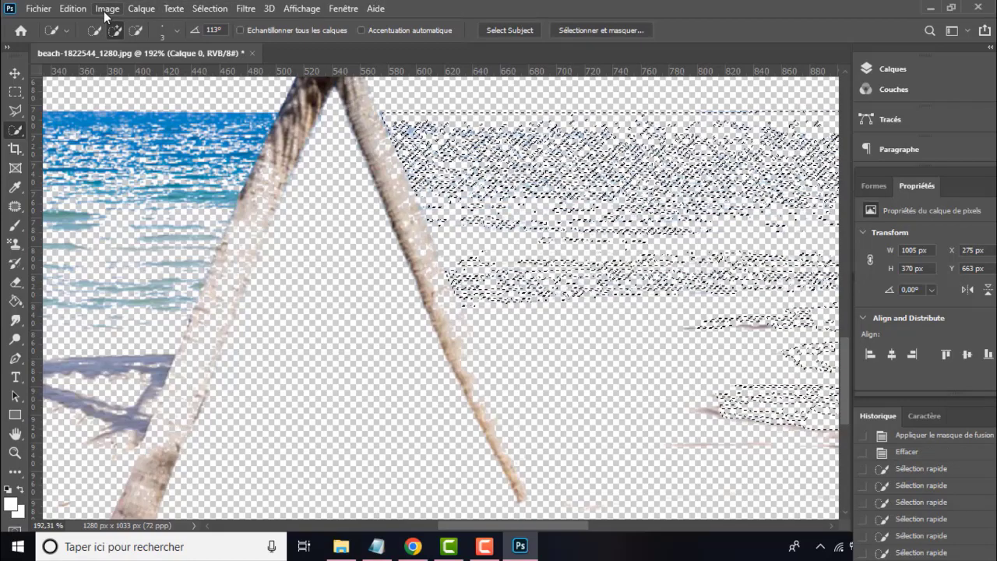
key(ctrl+shift+s)
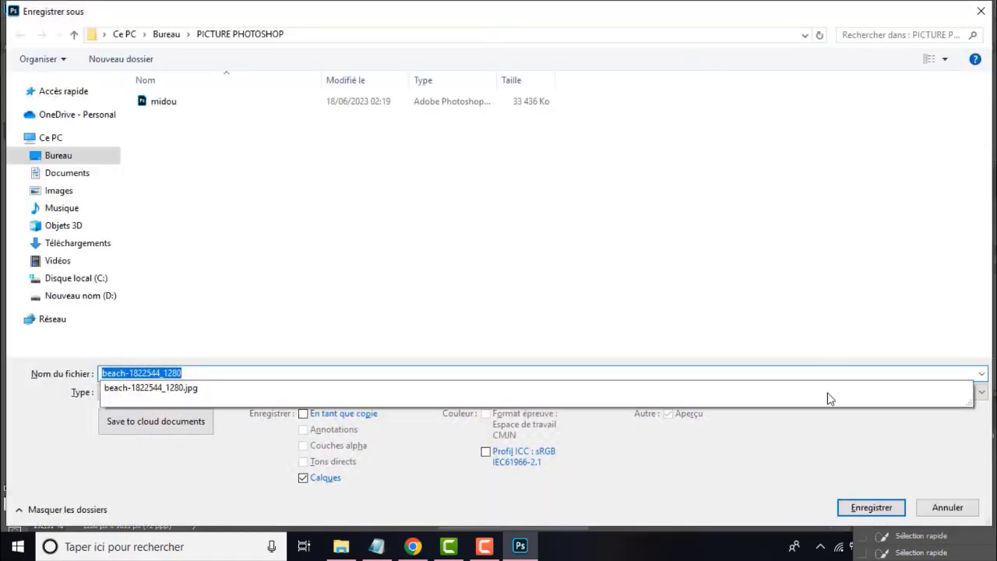
click(969, 508)
click(968, 508)
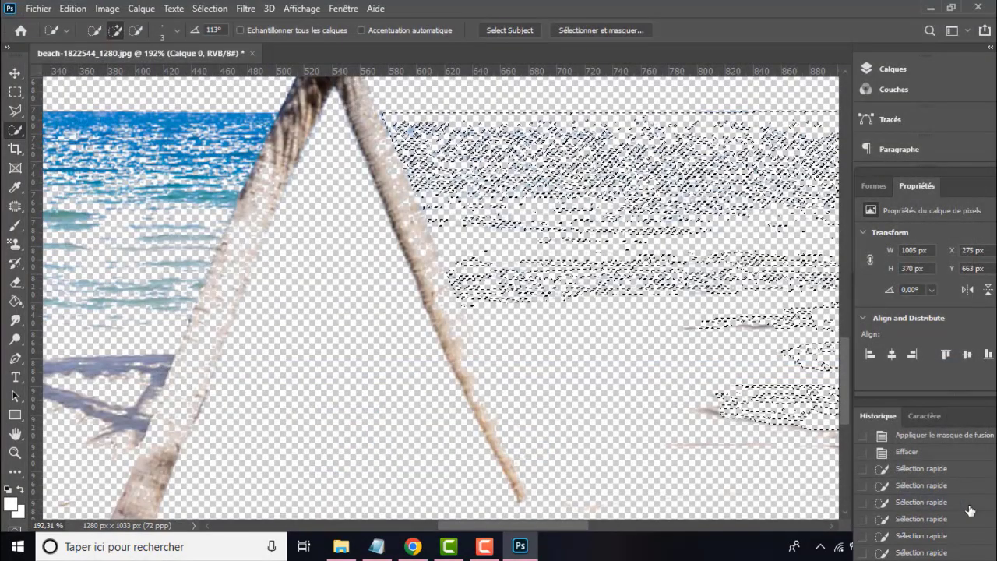
Step: Clear the selection and quick-select the faint sea and shadow remnants right of the right trunk, from the horizon down to the sand
key(ctrl+d)
scroll(647, 285, up, 2)
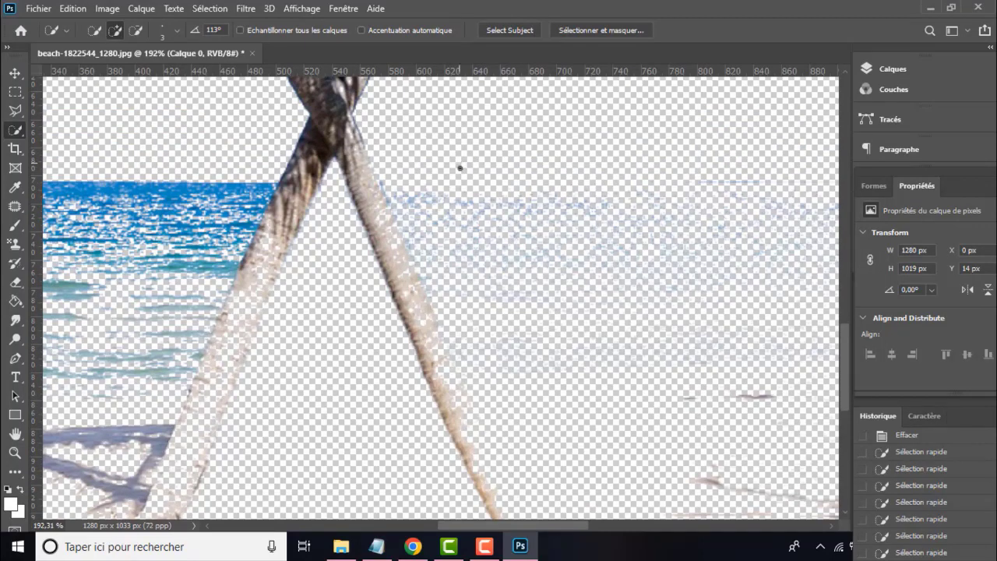
mouse_move(460, 168)
mouse_down()
mouse_move(634, 301)
mouse_move(583, 305)
mouse_move(723, 340)
mouse_up()
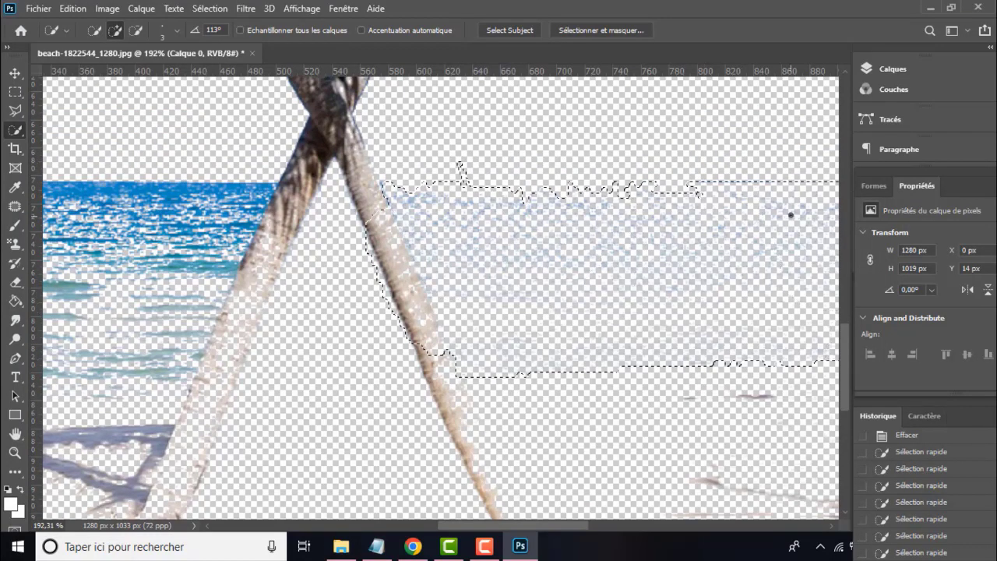
mouse_move(791, 215)
mouse_down()
mouse_move(858, 408)
mouse_move(894, 558)
mouse_up()
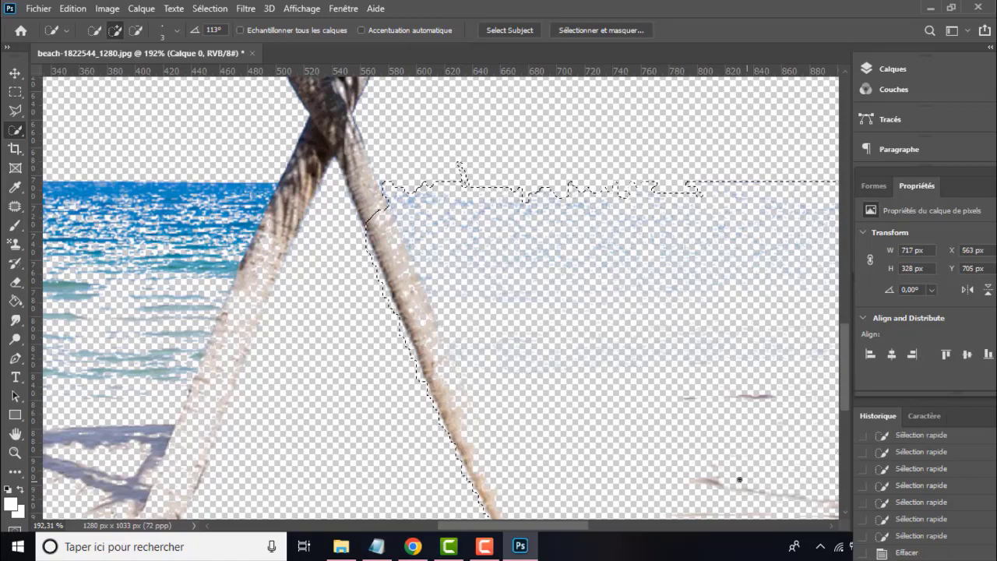
key(Delete)
scroll(709, 315, down, 3)
scroll(595, 301, up, 5)
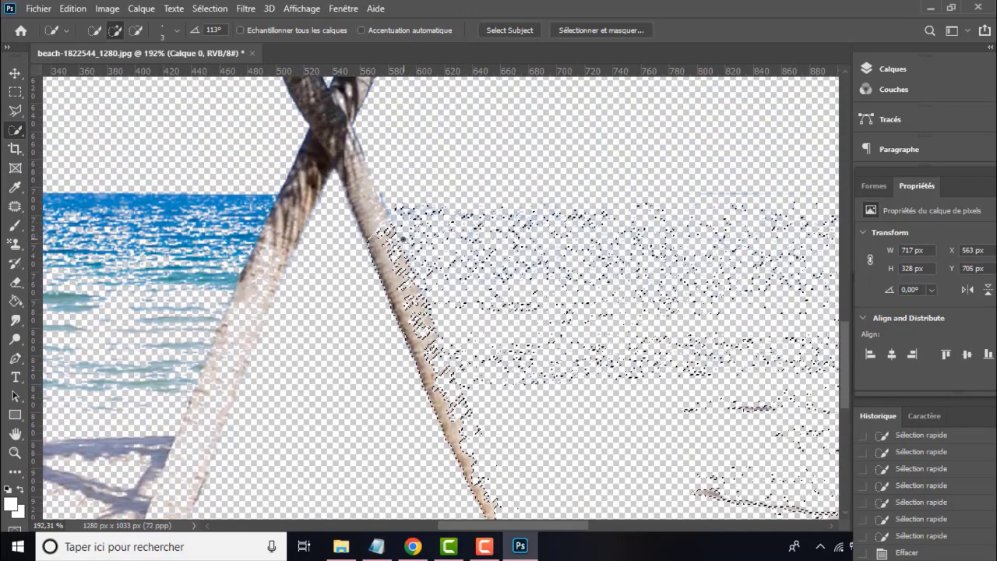
Step: Subtract the right trunk from the quick selection along its length, keeping only the sea and sand remnants selected
key(ctrl+d)
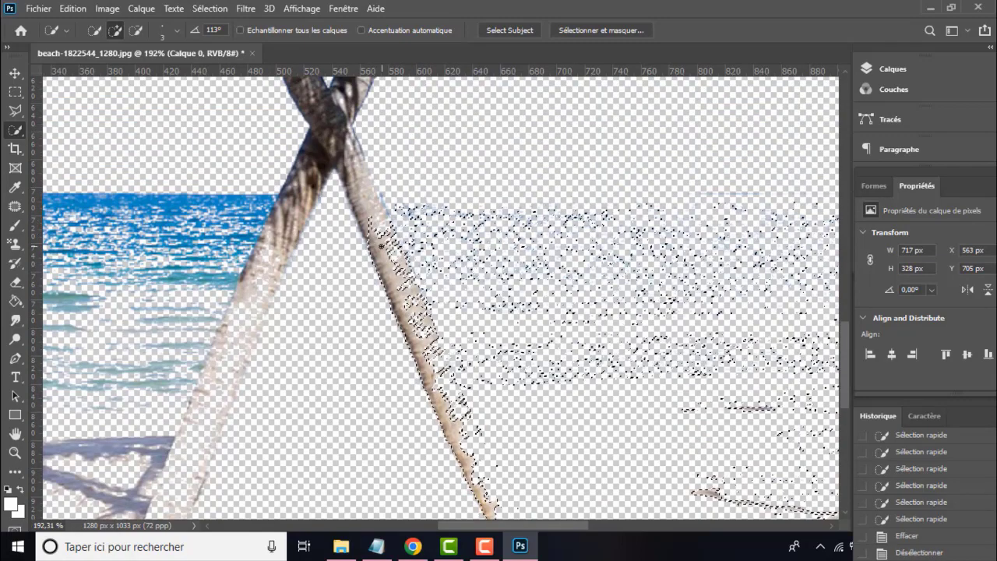
key(alt)
mouse_move(378, 243)
mouse_down()
mouse_move(414, 306)
mouse_move(461, 442)
mouse_up()
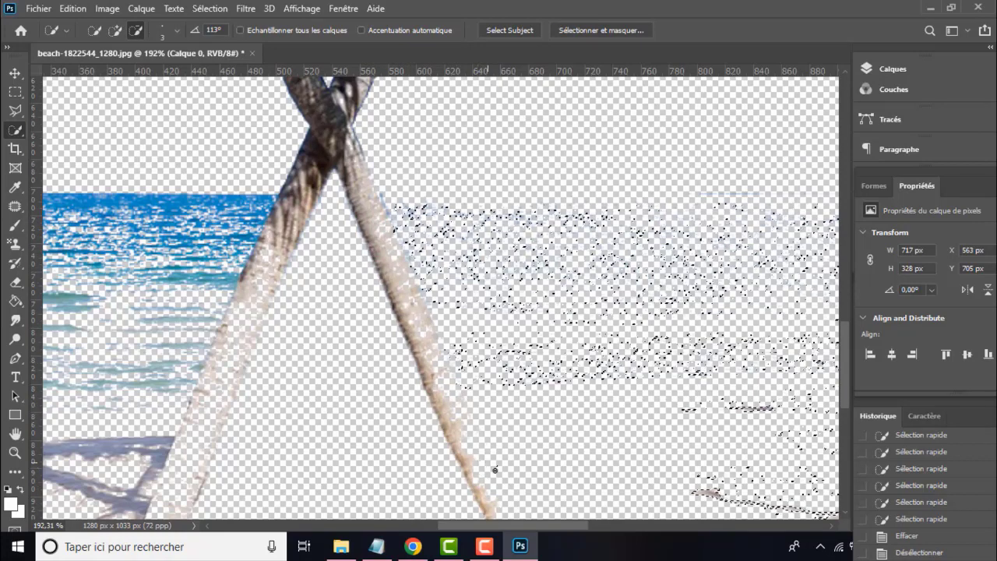
drag(495, 470, 494, 476)
scroll(496, 449, down, 6)
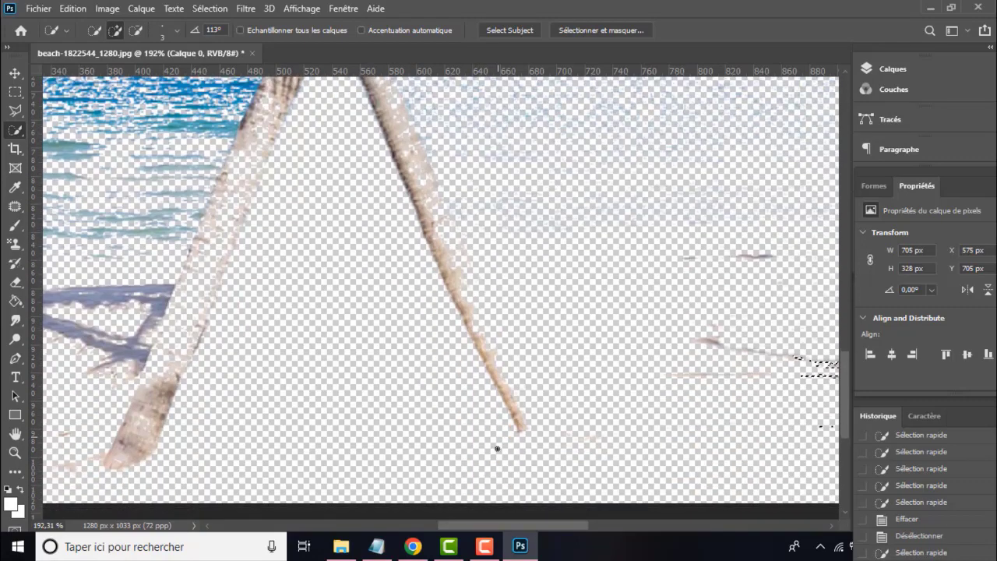
scroll(497, 449, up, 2)
scroll(497, 448, up, 5)
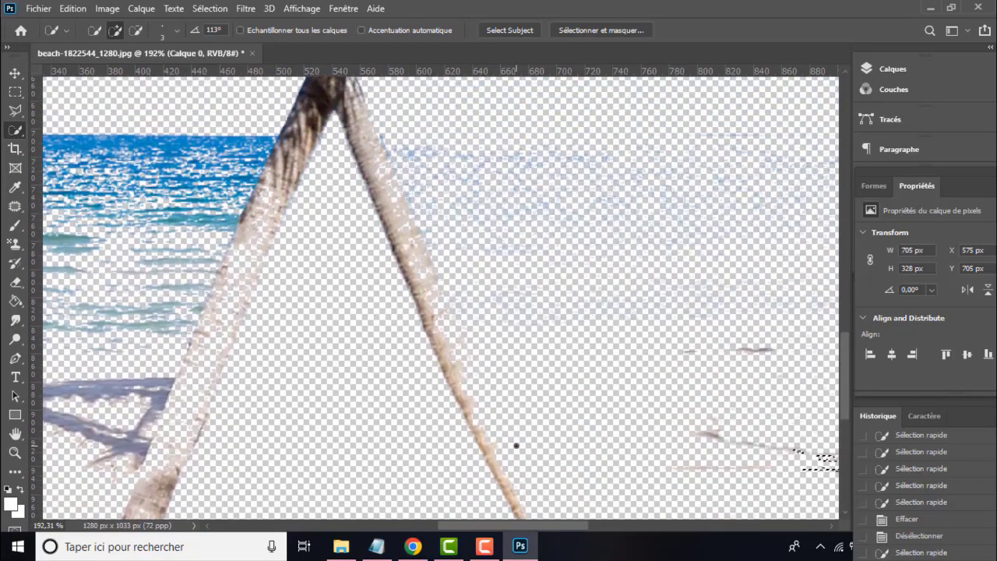
Step: Clear the faint sea remnants right of the trunks and quick-select the thin shadow and sand streaks below them
drag(451, 169, 507, 273)
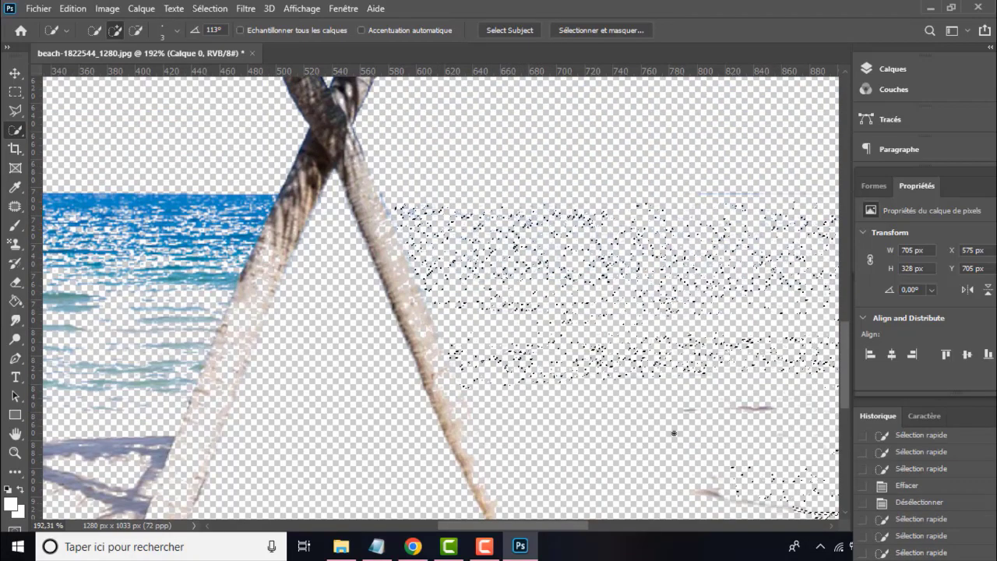
scroll(673, 421, down, 1)
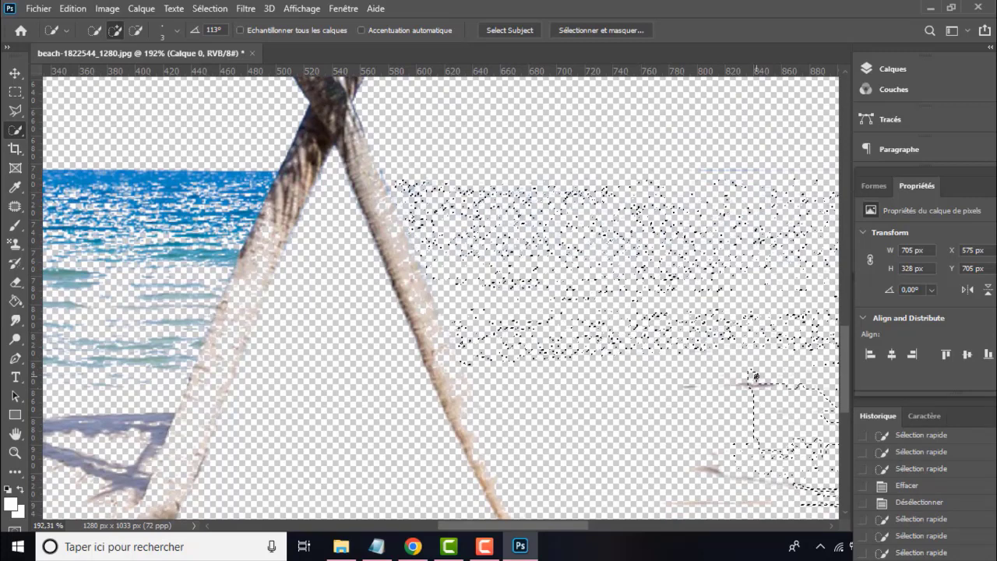
mouse_move(689, 387)
mouse_down()
mouse_move(714, 488)
mouse_move(741, 479)
mouse_up()
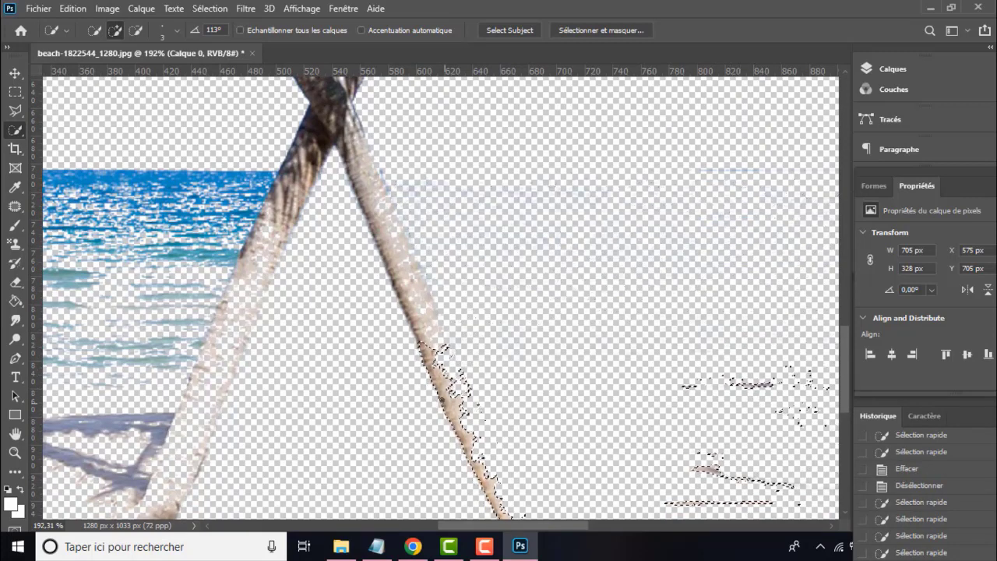
Step: Subtract the lower right trunk from the selection, delete the shadow and sand streaks, and deselect
mouse_move(461, 455)
mouse_down()
mouse_move(441, 358)
mouse_move(418, 311)
mouse_move(457, 427)
mouse_up()
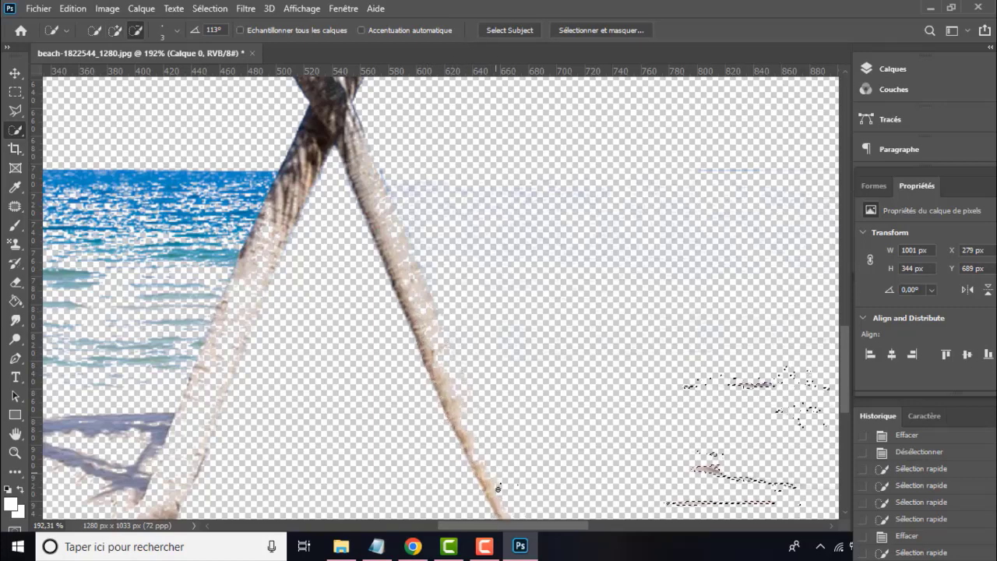
drag(520, 487, 547, 463)
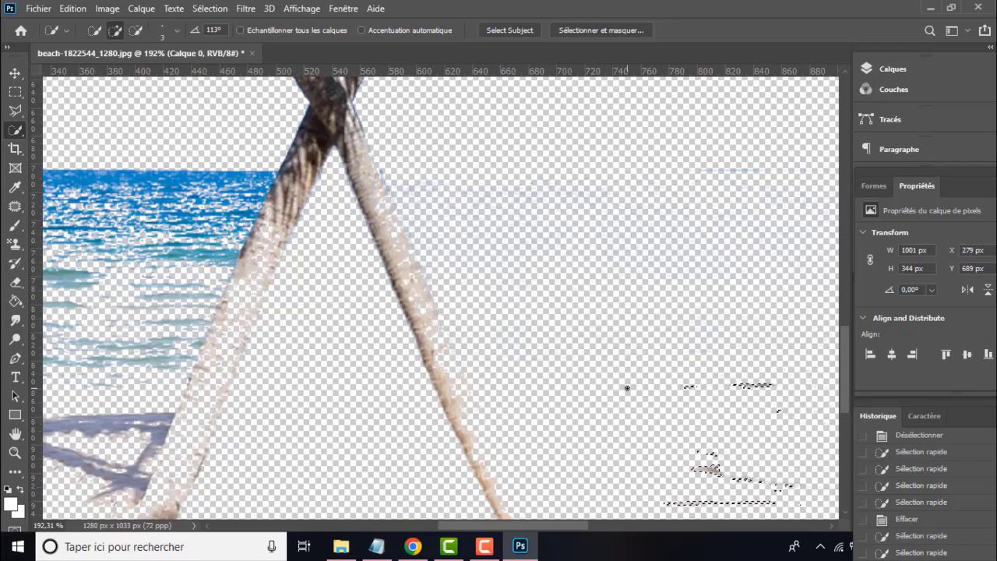
key(Delete)
scroll(627, 388, down, 5)
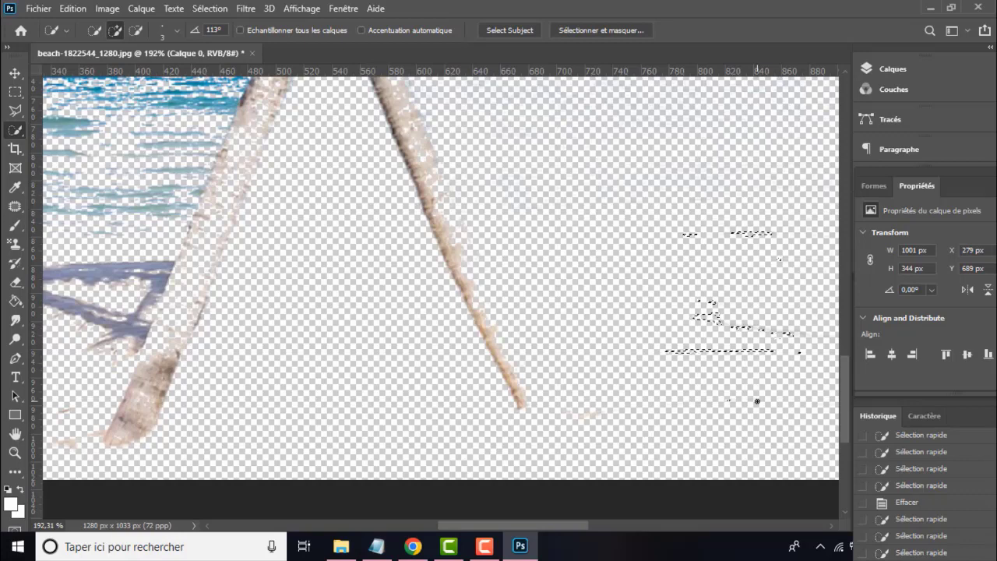
key(ctrl+d)
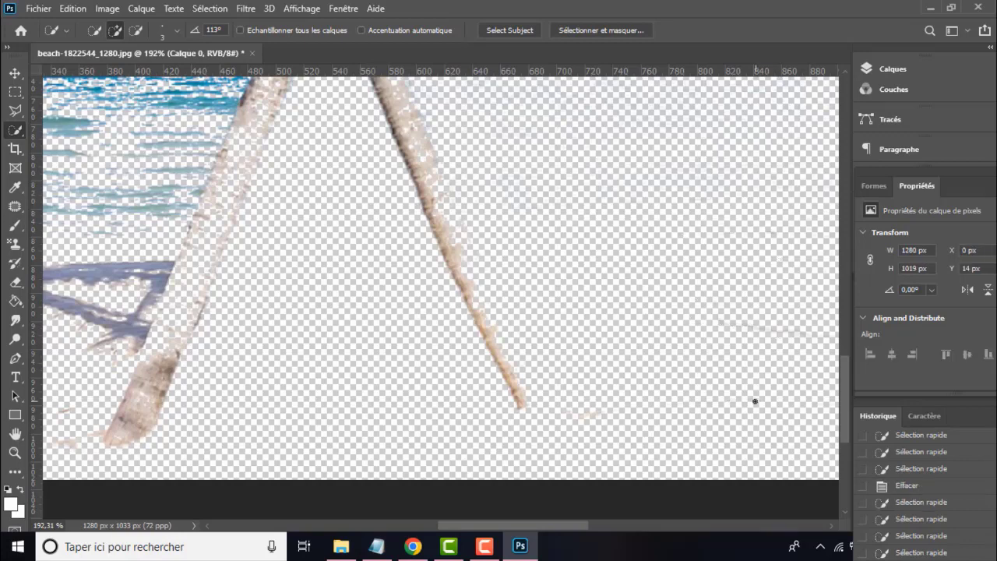
Step: Quick-select the sea left of the left trunk, from the horizon down to the tree shadows on the sand
scroll(755, 401, up, 8)
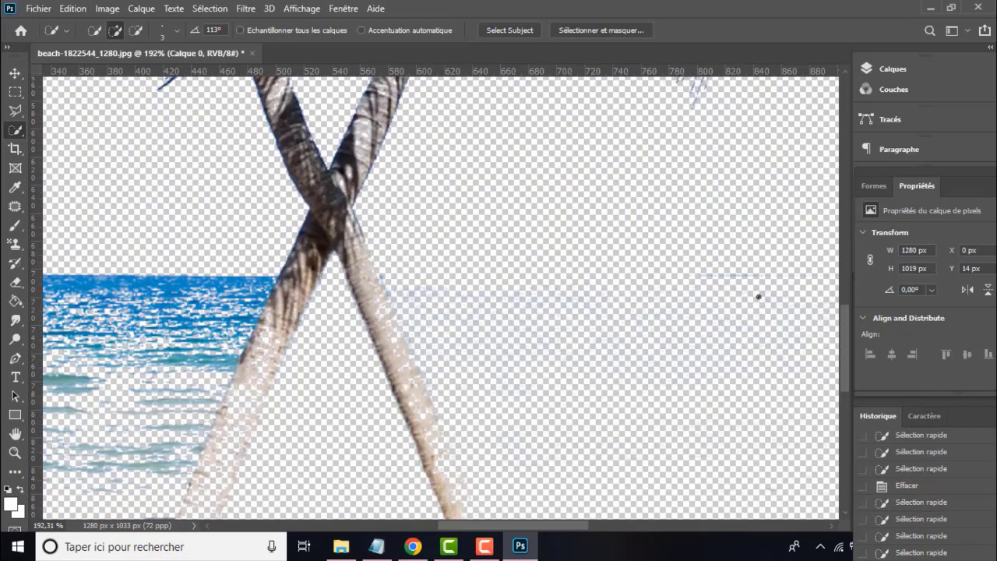
scroll(758, 297, up, 10)
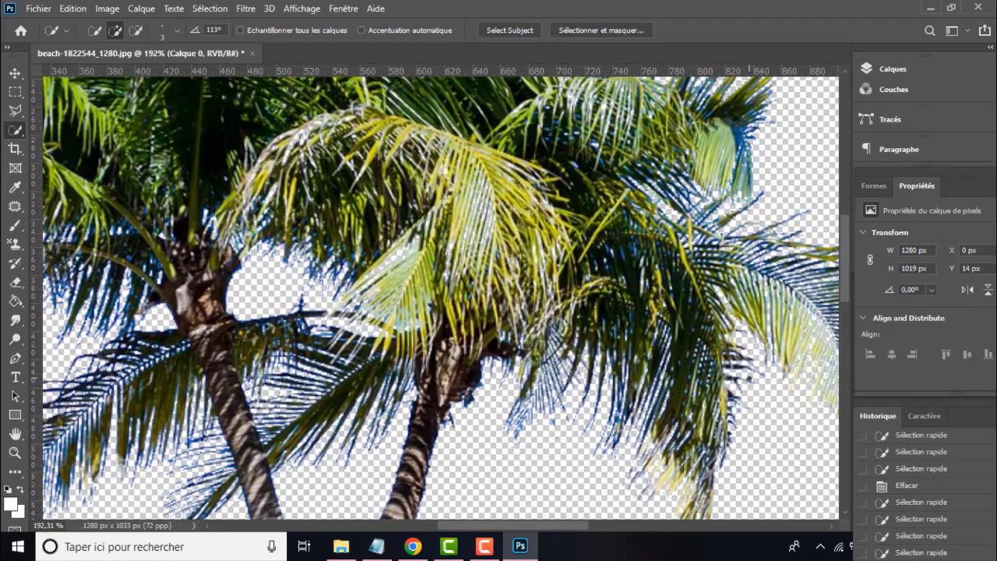
scroll(750, 380, up, 6)
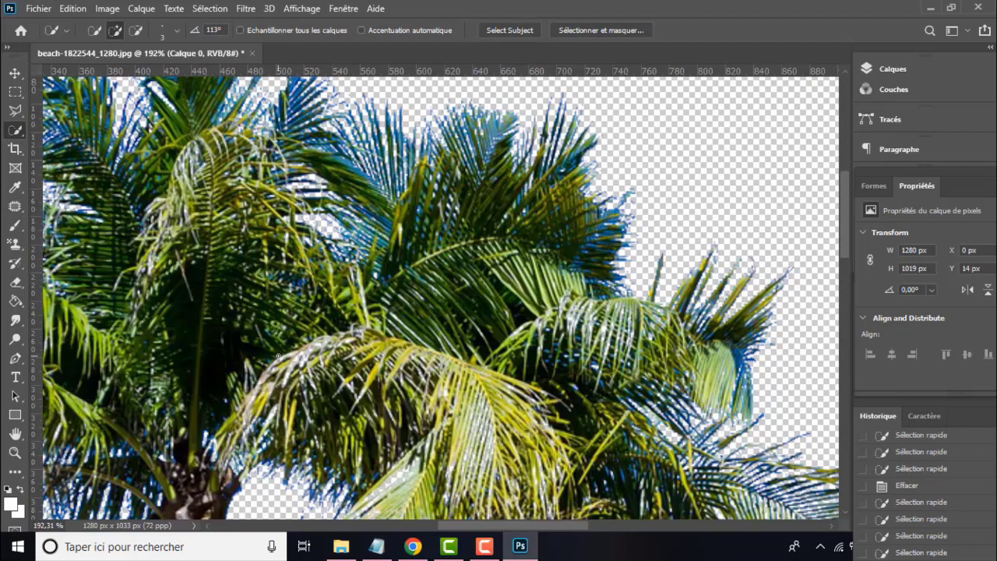
drag(278, 356, 841, 165)
drag(521, 419, 504, 54)
mouse_move(607, 392)
mouse_down()
mouse_move(515, 159)
mouse_move(438, 325)
mouse_up()
scroll(410, 345, down, 1)
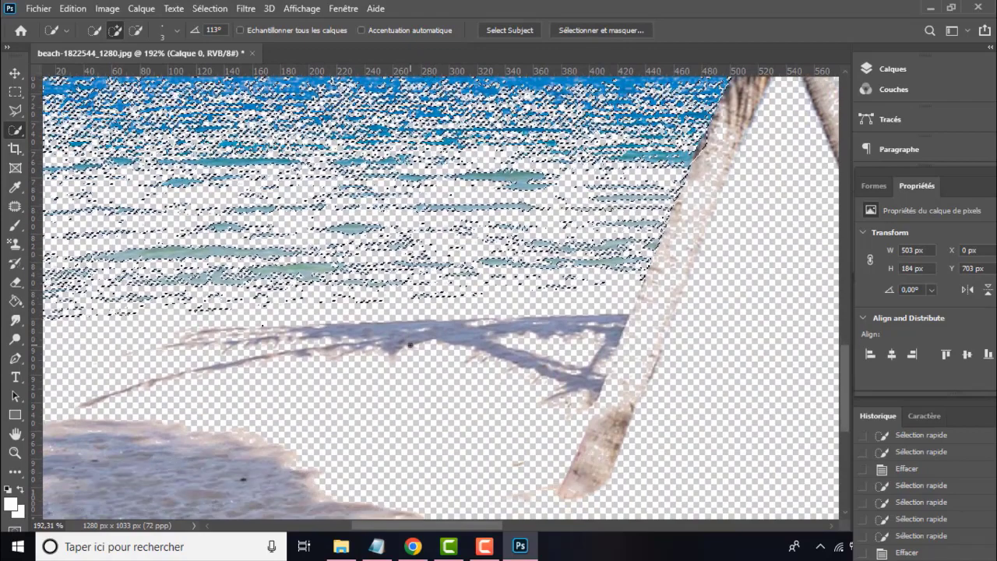
scroll(537, 280, down, 1)
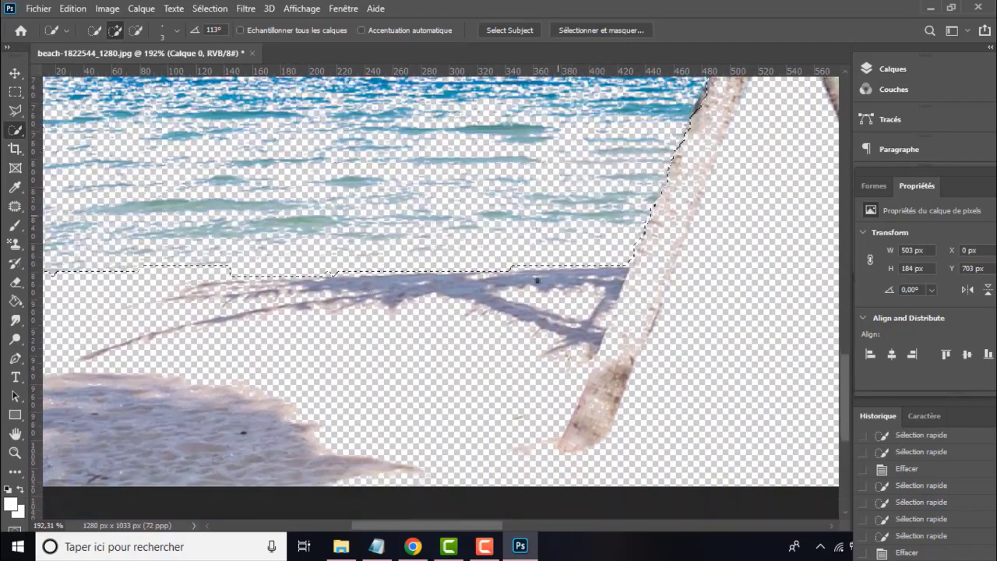
Step: Extend the quick selection over the tree shadows and the foreground sand patch left of the left trunk
mouse_move(537, 280)
mouse_down()
mouse_move(513, 341)
mouse_move(481, 337)
mouse_move(240, 399)
mouse_up()
drag(131, 454, 124, 455)
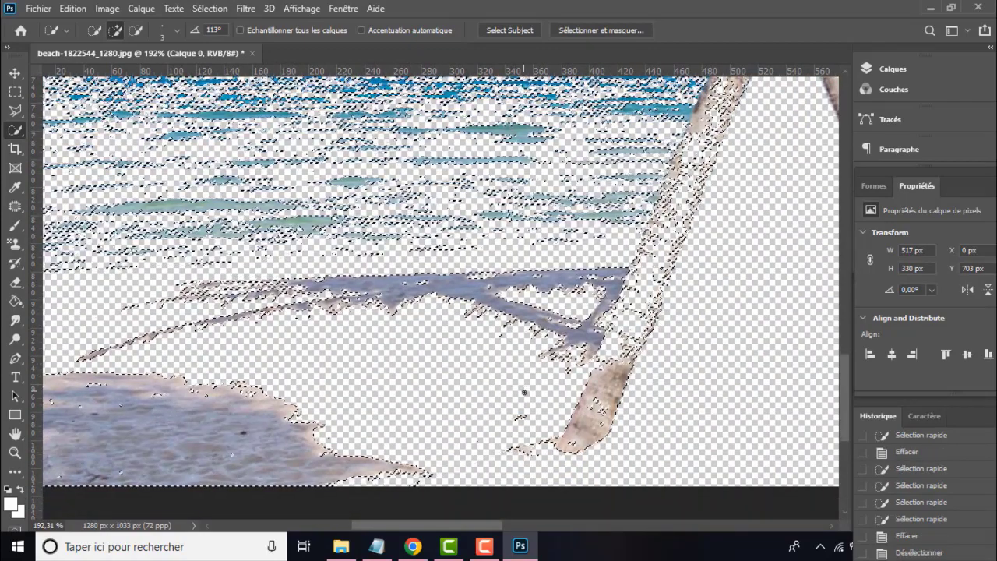
scroll(708, 236, up, 3)
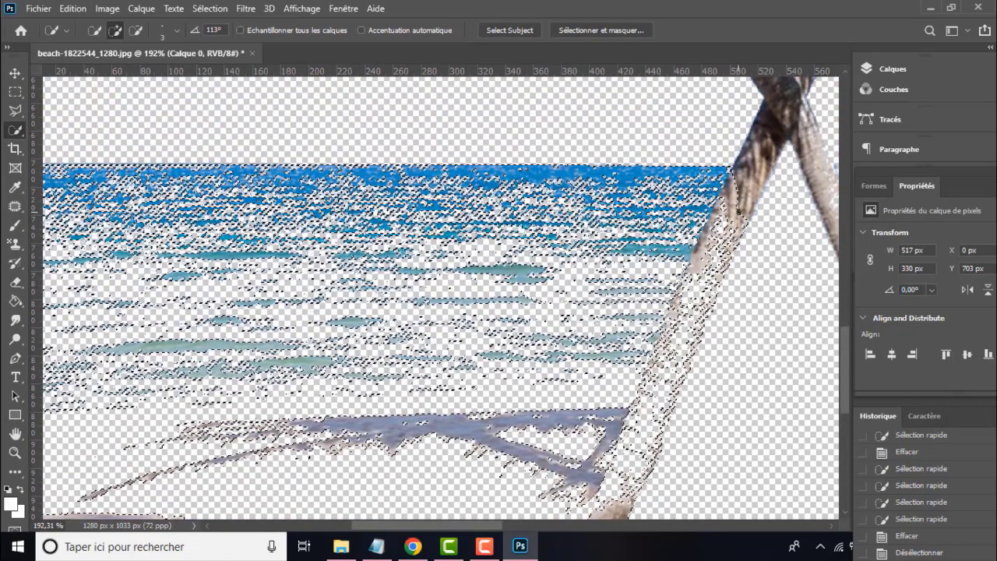
Step: Subtract the left trunk from the quick selection, from the horizon down to its base
key(alt)
drag(742, 177, 725, 257)
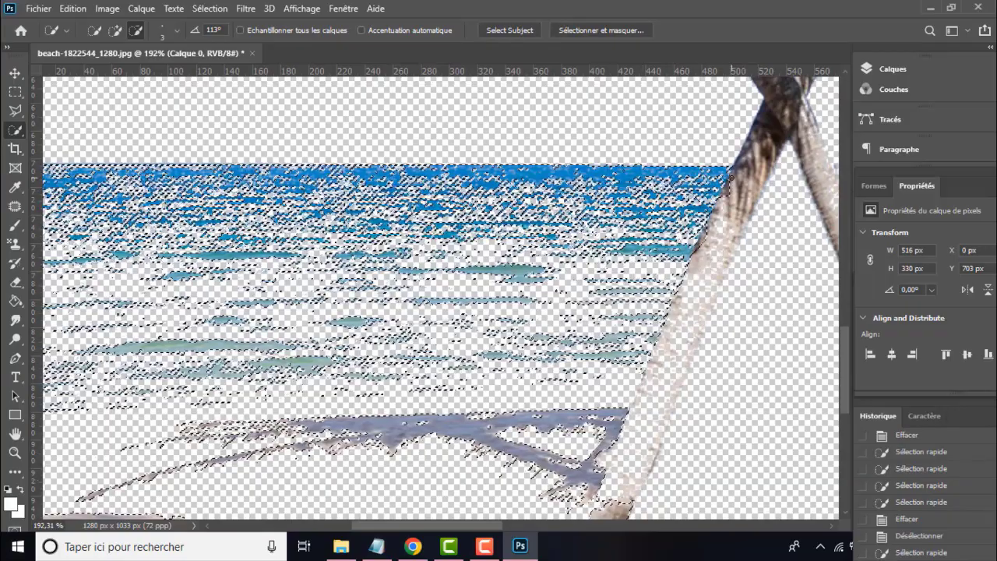
click(732, 184)
click(733, 192)
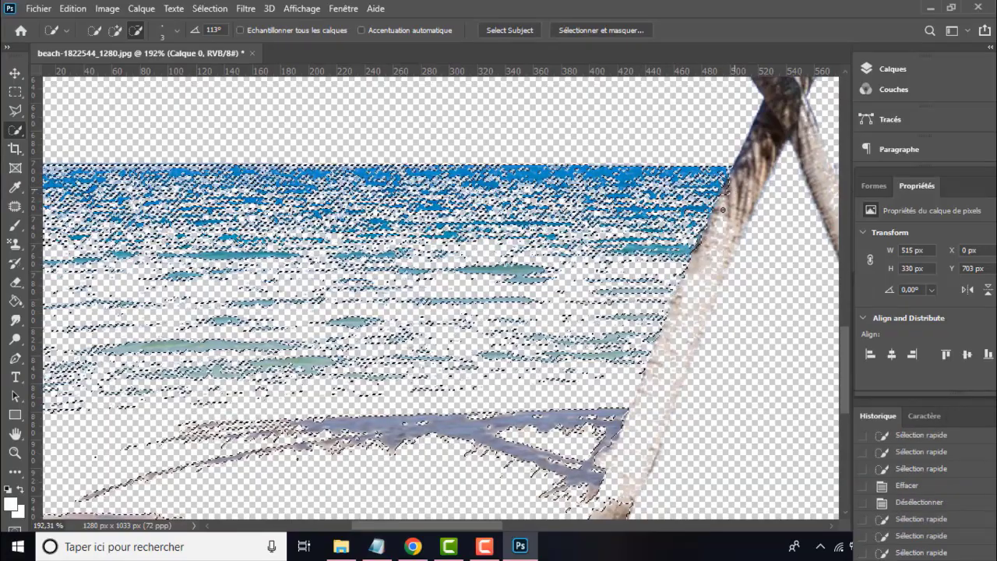
click(735, 189)
scroll(734, 189, down, 3)
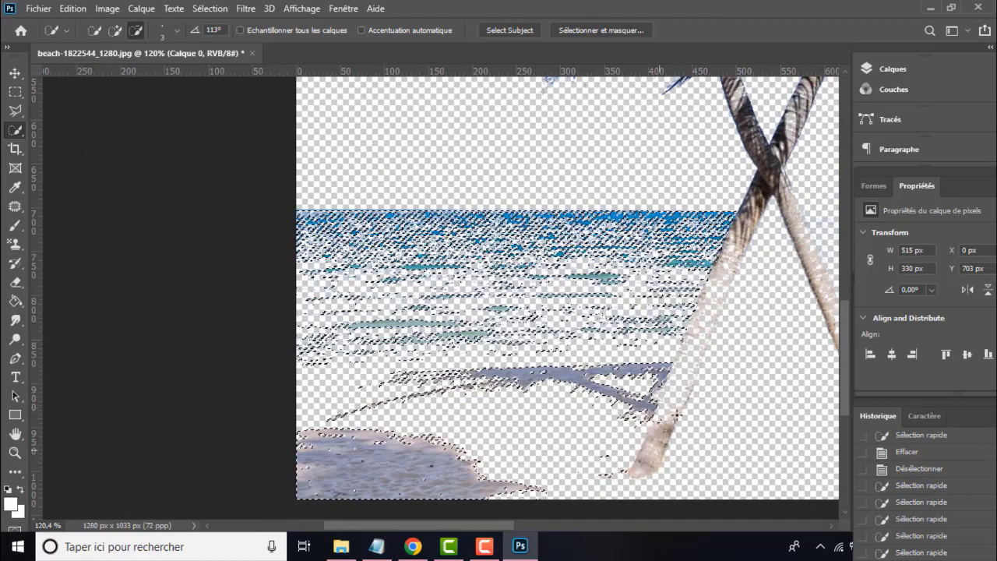
alt+click(661, 418)
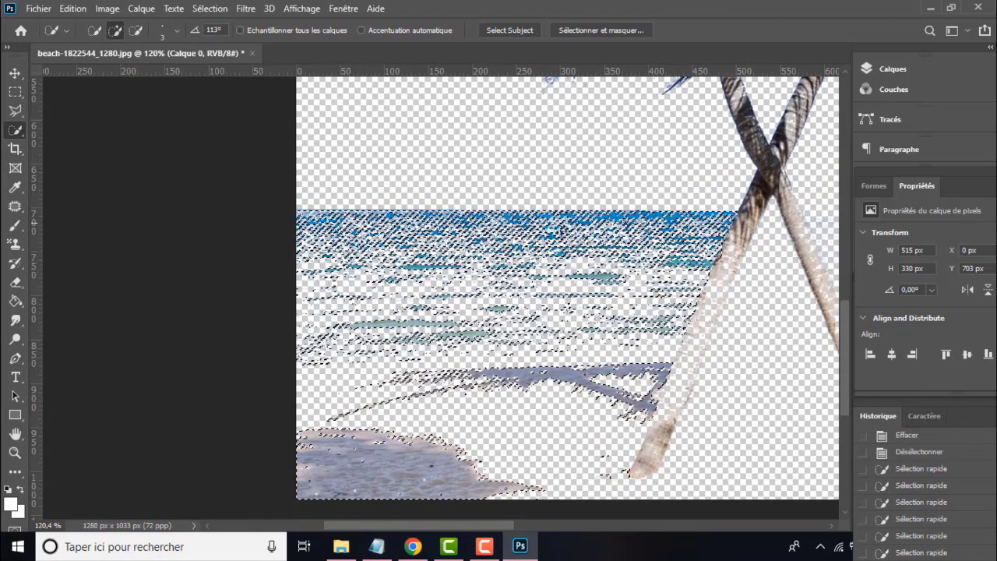
Step: Touch up the selection along the left trunk's edge, delete the selected sea, shadows and sand, and deselect
click(723, 255)
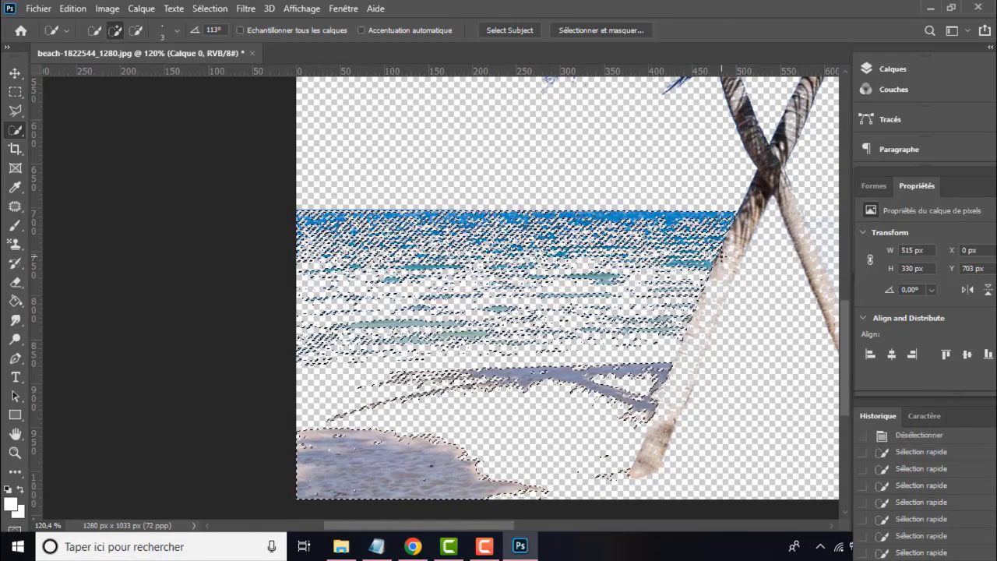
click(724, 253)
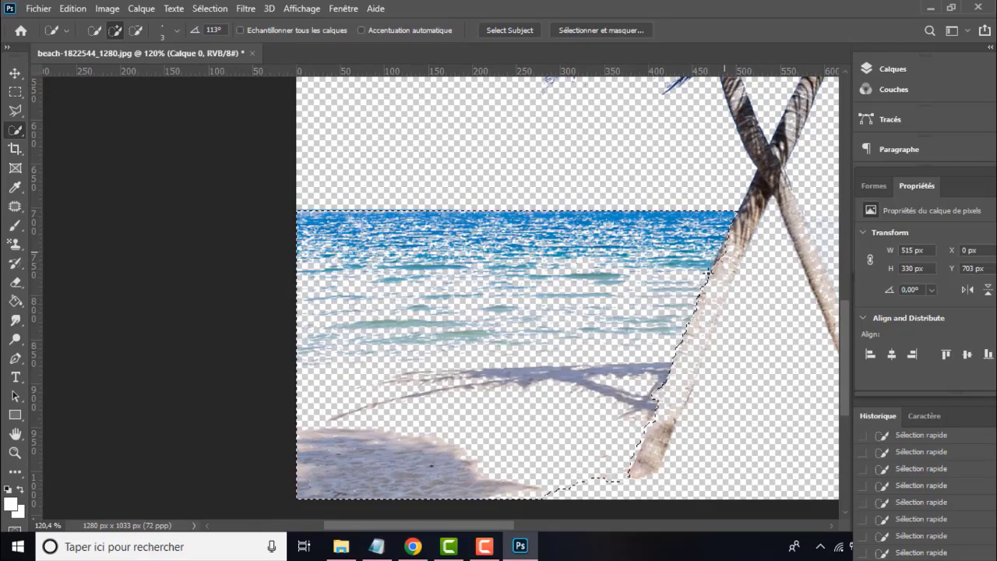
key(Delete)
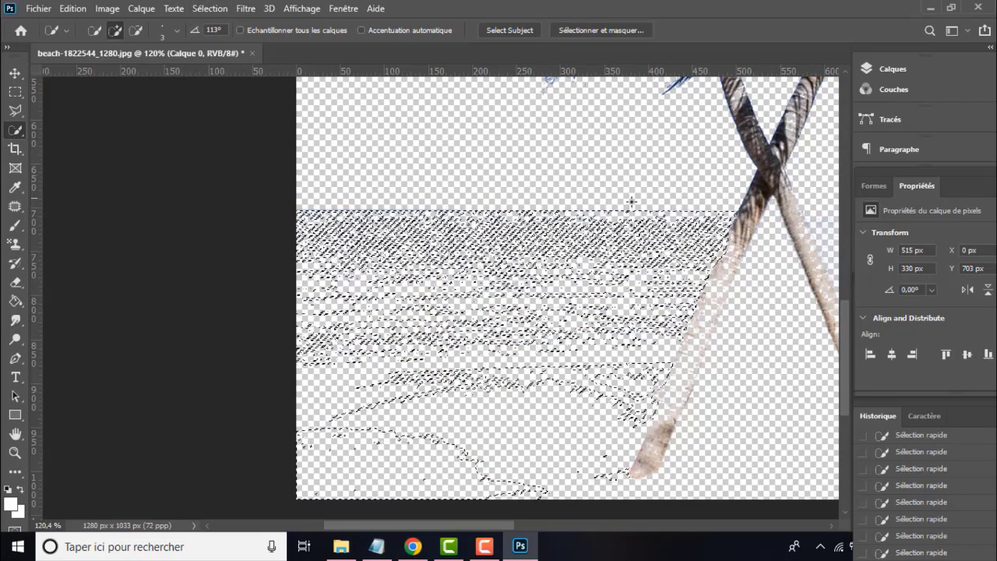
key(ctrl+d)
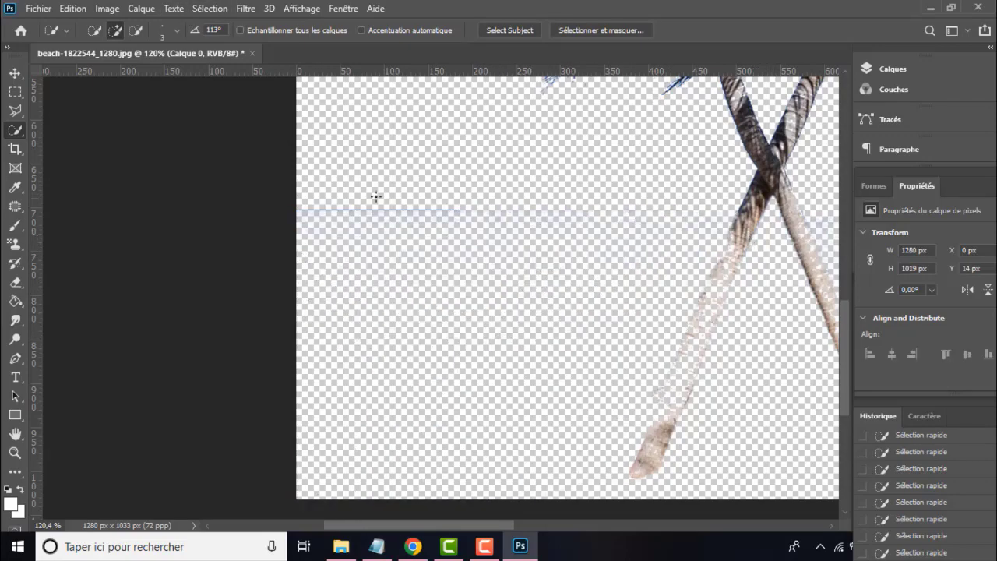
Step: Quick-select the faint horizon line and the stray remnants below the palm fronds on the trunks' left side, and delete them
drag(430, 218, 564, 209)
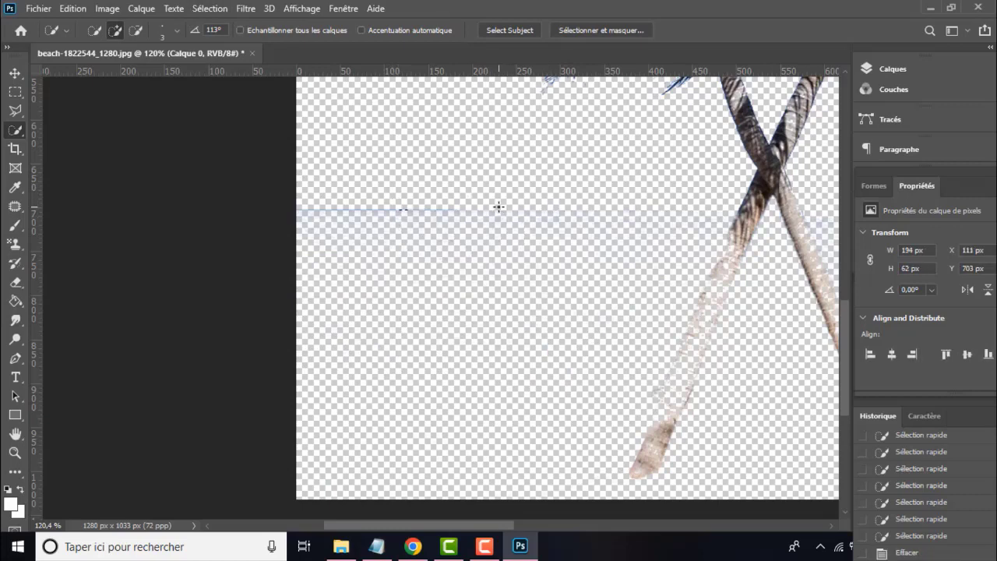
key(ctrl+d)
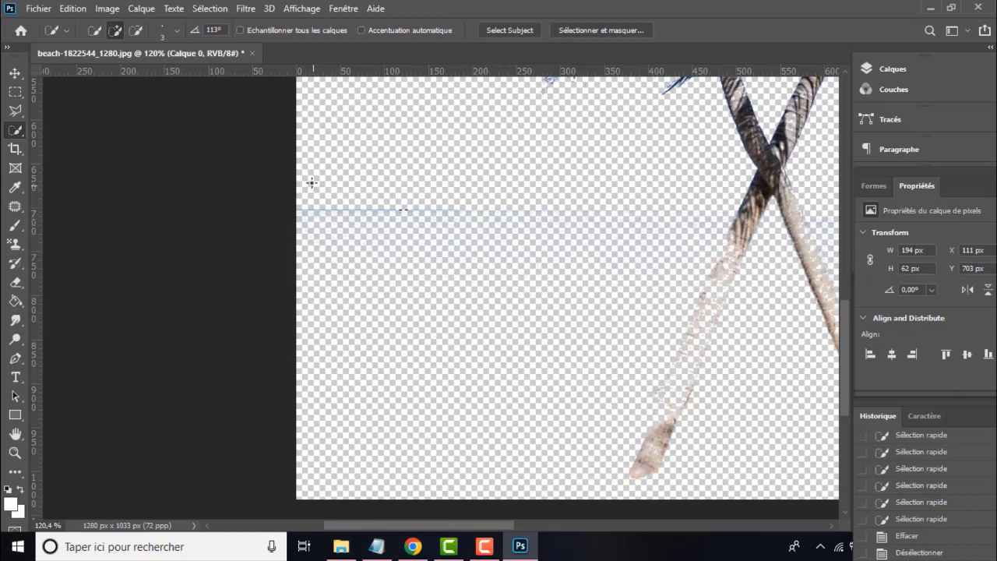
mouse_move(335, 236)
mouse_down()
mouse_move(630, 202)
mouse_move(457, 214)
mouse_move(399, 199)
mouse_up()
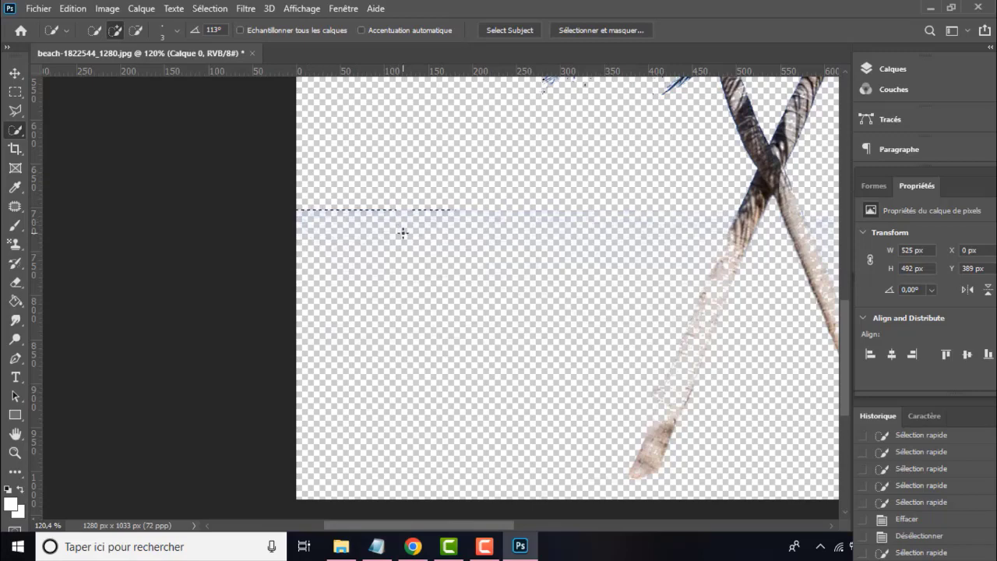
scroll(403, 234, up, 5)
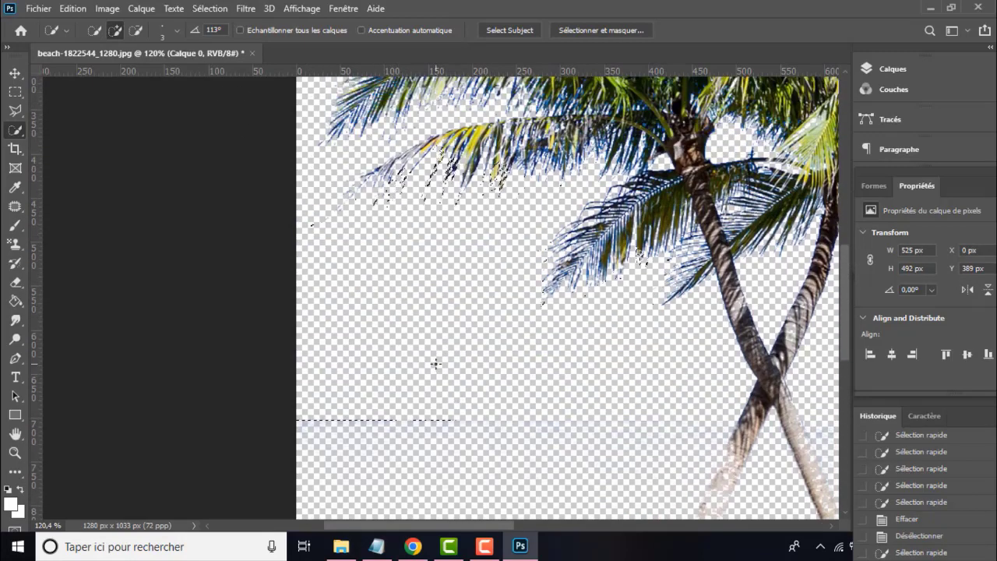
key(Delete)
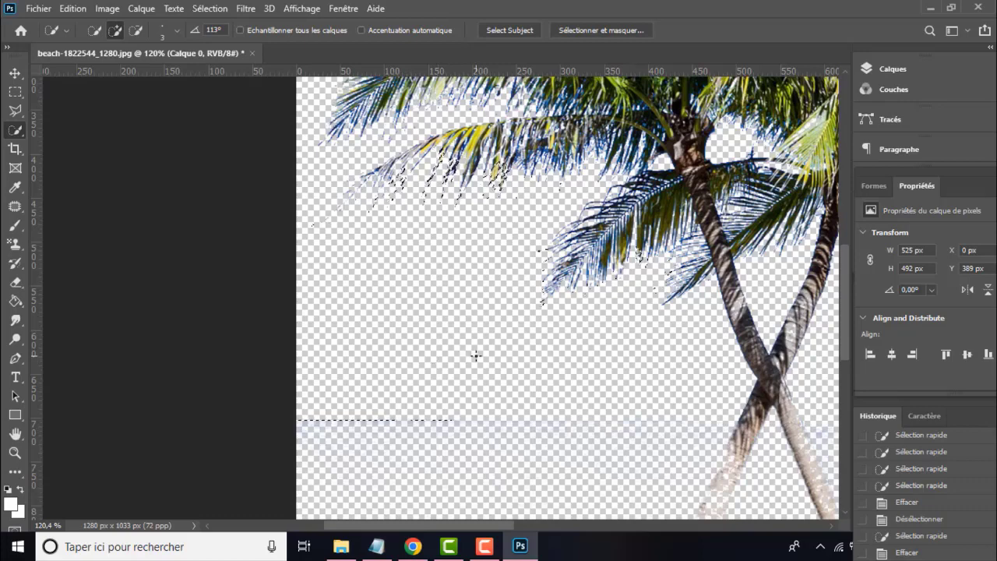
click(476, 355)
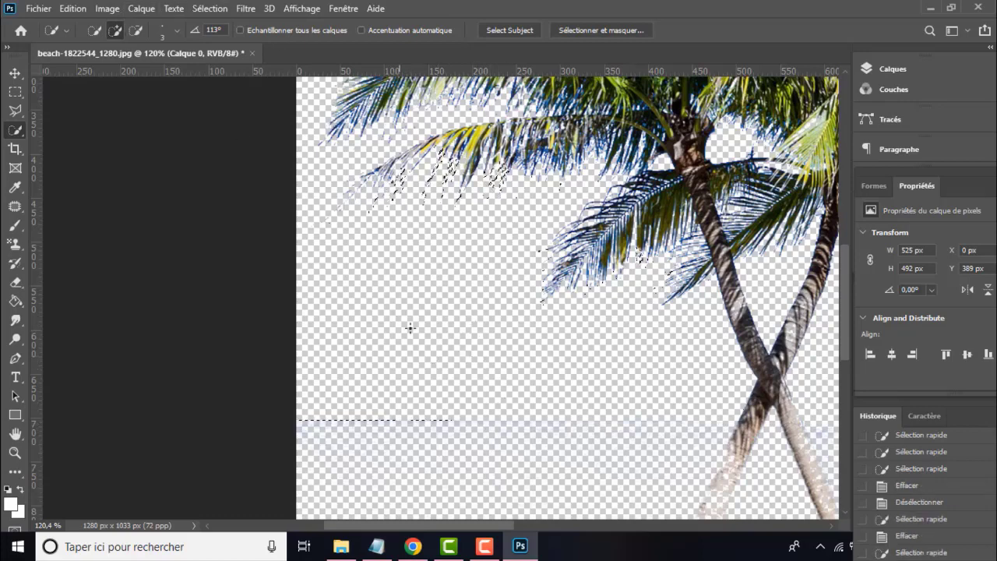
click(488, 402)
key(Delete)
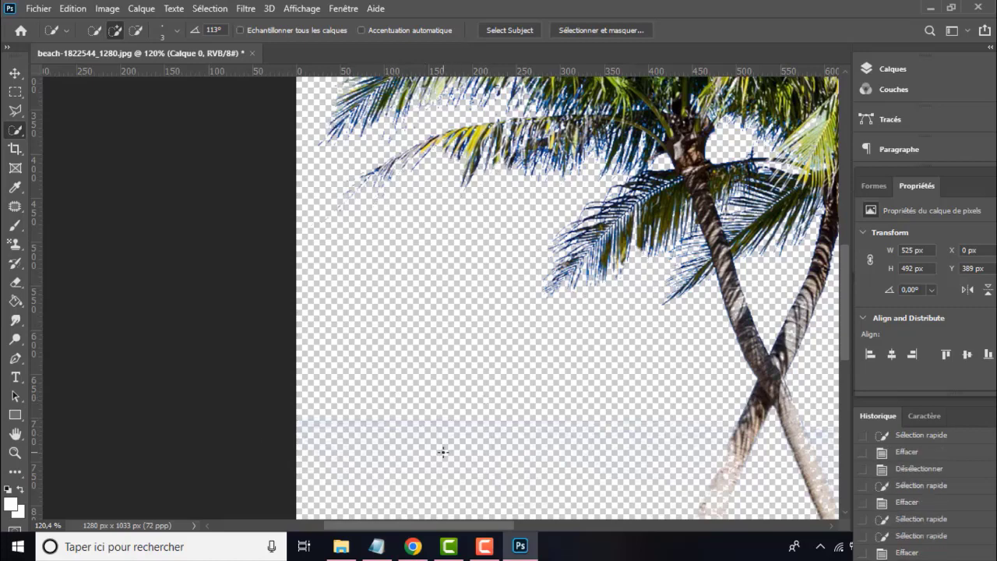
Step: Save the palm tree cutout as a PNG file in the Bureau (desktop) folder
key(ctrl+minus)
key(ctrl+minus)
key(ctrl+minus)
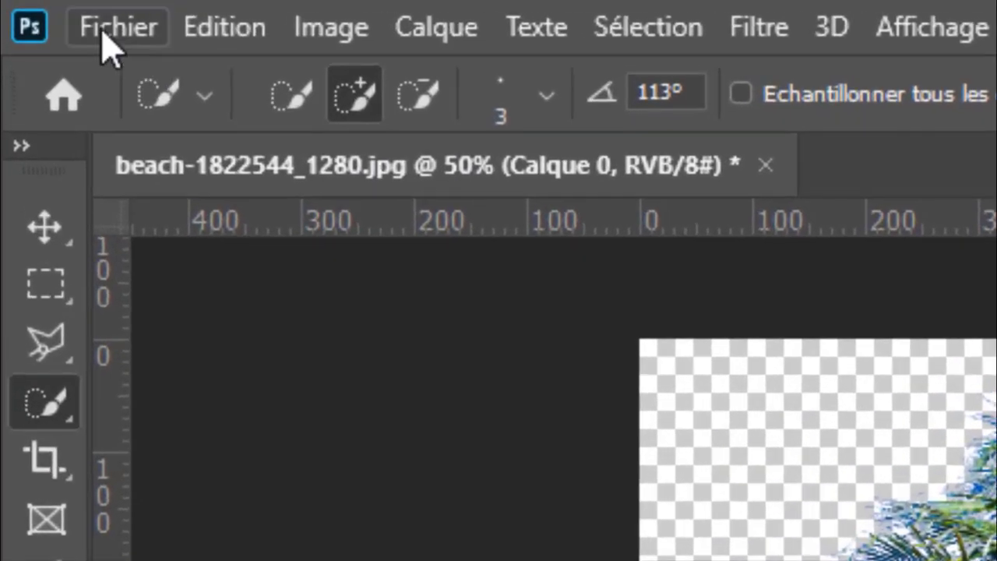
click(35, 9)
click(311, 554)
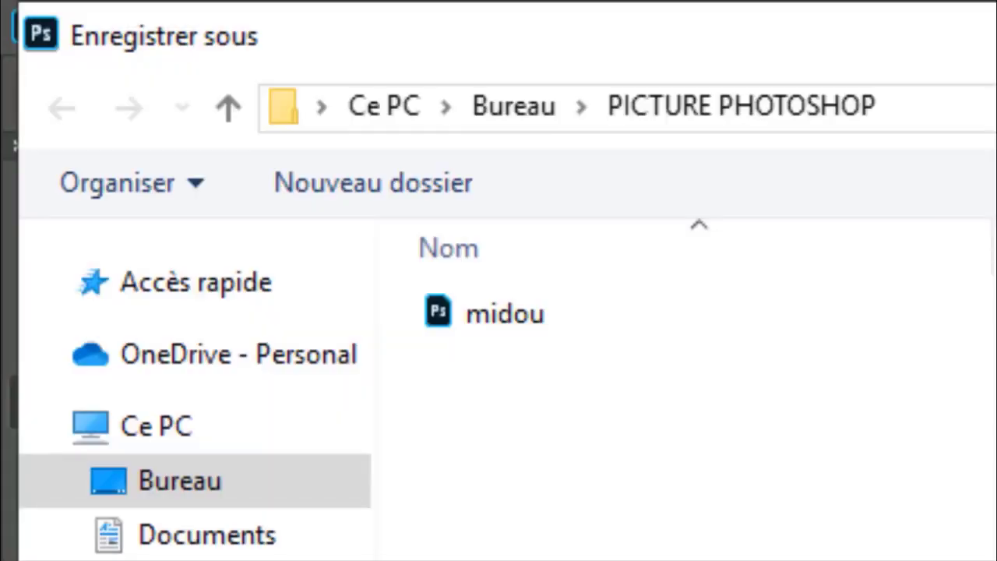
click(498, 556)
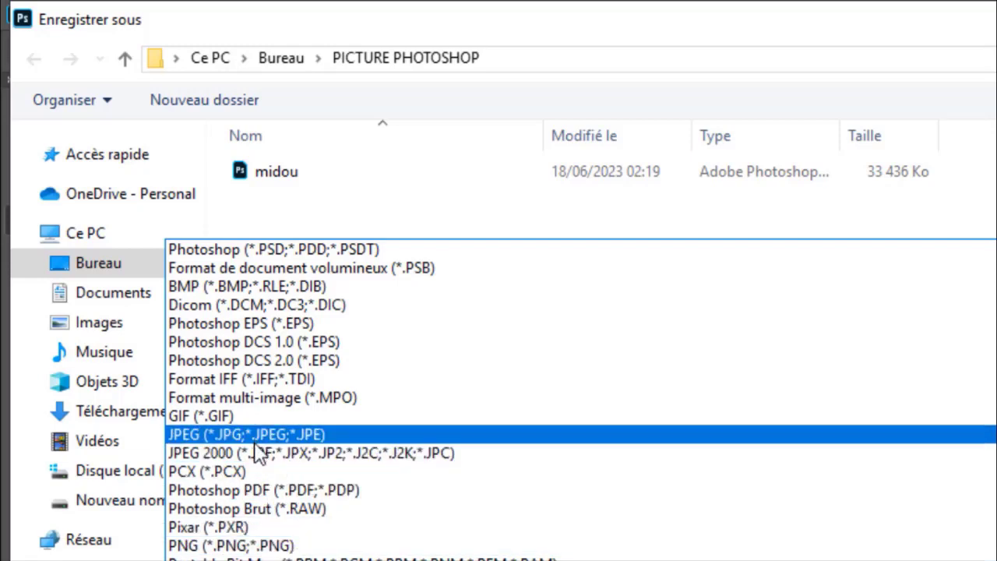
click(261, 545)
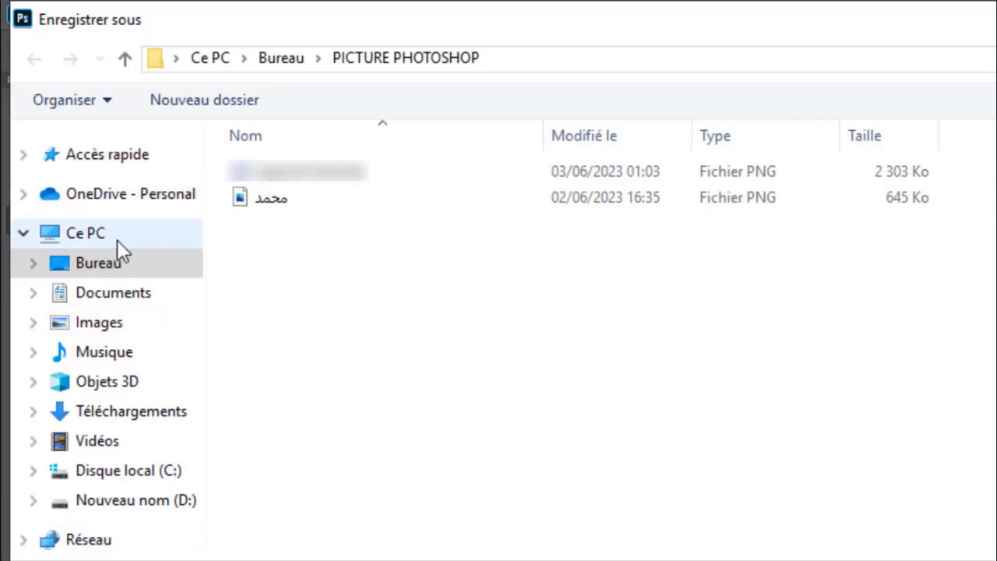
click(101, 265)
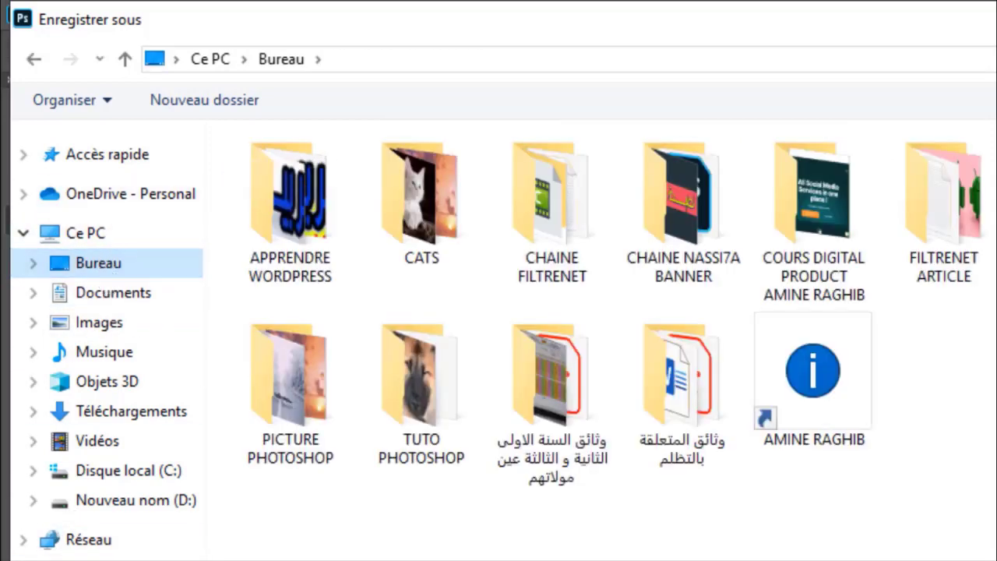
click(989, 553)
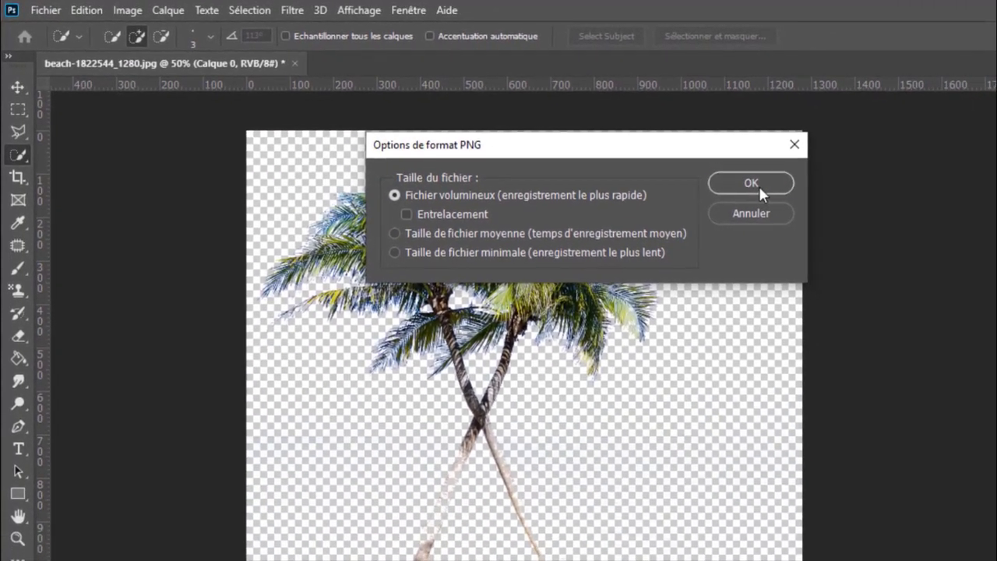